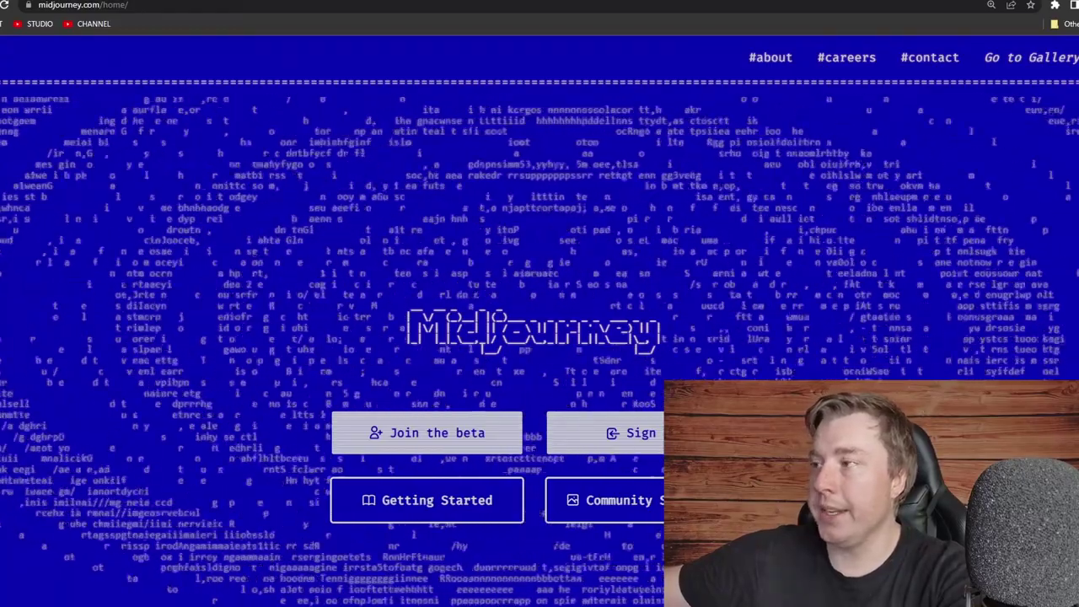
Zoom in on midjourney.com and sign in, returning to the Discord #general channel.
{"action": "key", "text": "ctrl+plus"}
{"action": "key", "text": "ctrl+plus"}
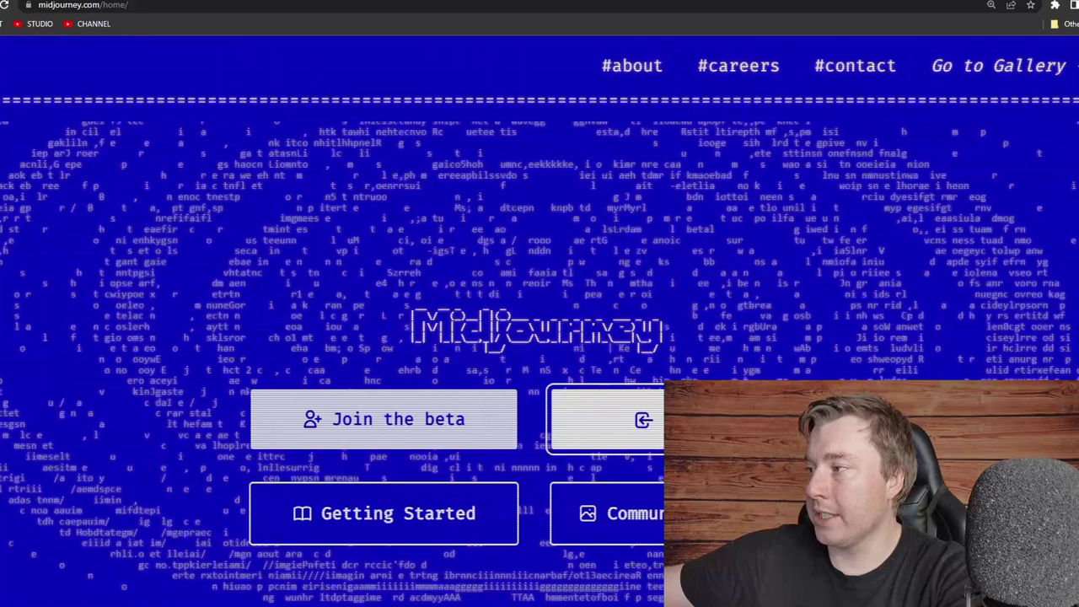
{"action": "left_click", "coordinate": [607, 419]}
{"action": "left_click", "coordinate": [660, 437]}
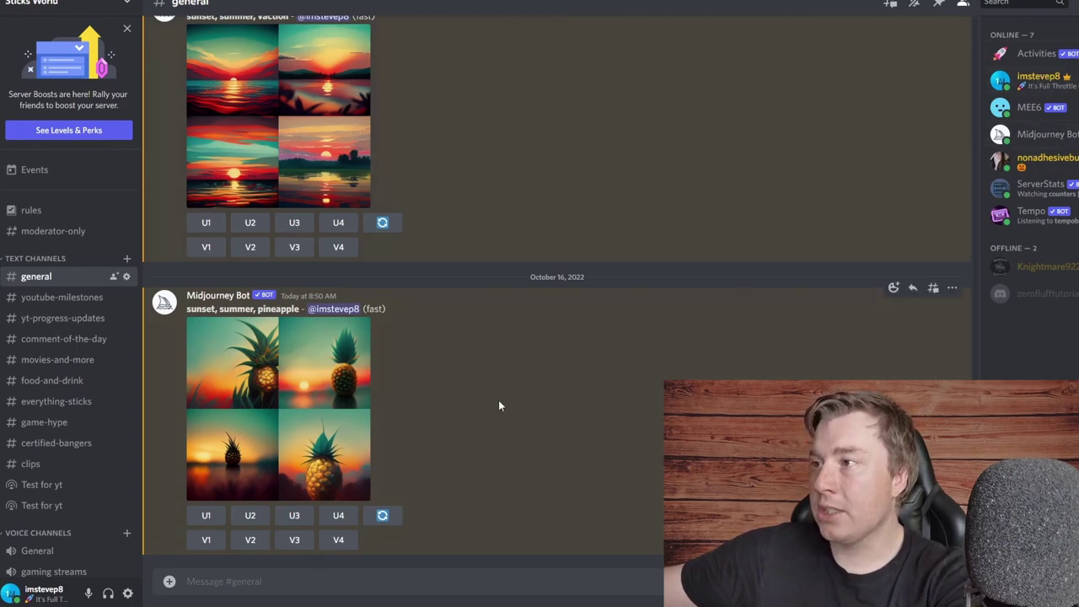
{"action": "scroll", "coordinate": [499, 406], "scroll_direction": "up", "scroll_amount": 5}
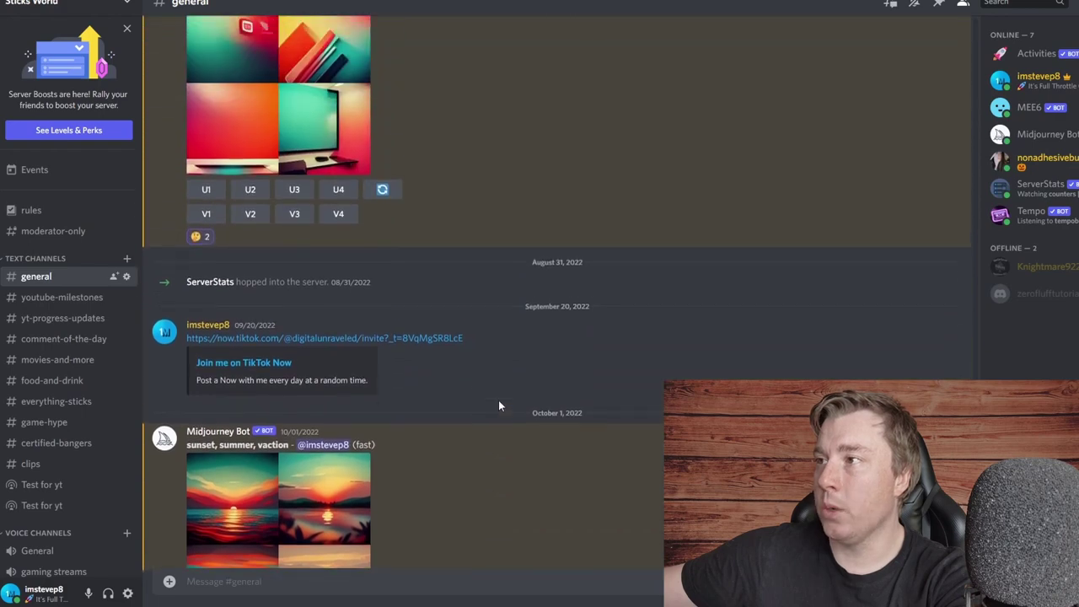
{"action": "scroll", "coordinate": [498, 405], "scroll_direction": "up", "scroll_amount": 10}
{"action": "scroll", "coordinate": [498, 405], "scroll_direction": "up", "scroll_amount": 10}
{"action": "scroll", "coordinate": [499, 406], "scroll_direction": "up", "scroll_amount": 5}
{"action": "left_click", "coordinate": [279, 220]}
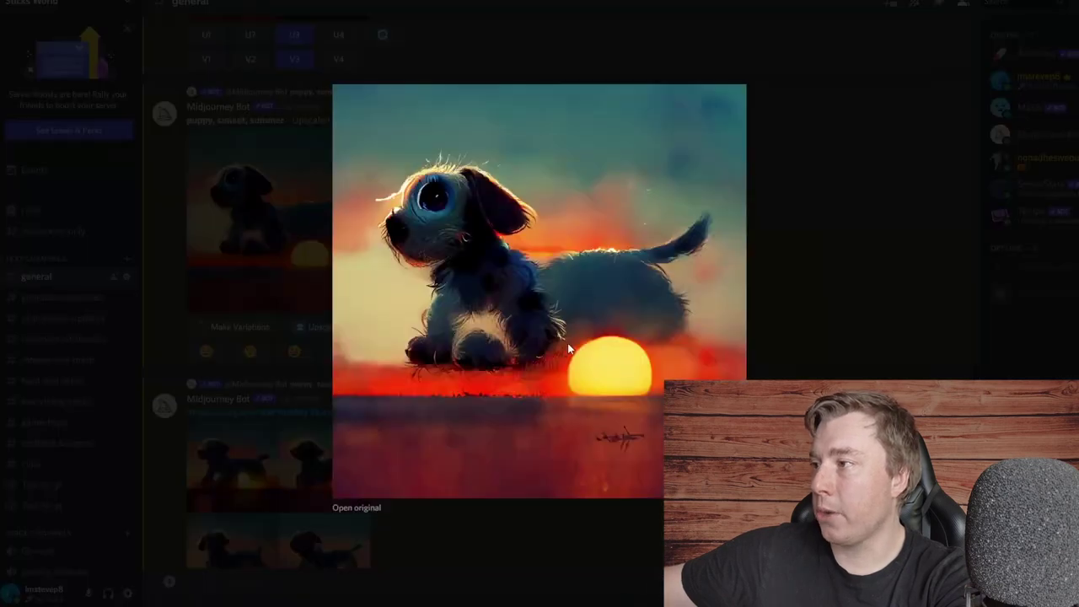
{"action": "left_click", "coordinate": [796, 266]}
{"action": "scroll", "coordinate": [796, 266], "scroll_direction": "down", "scroll_amount": 5}
{"action": "scroll", "coordinate": [796, 271], "scroll_direction": "down", "scroll_amount": 10}
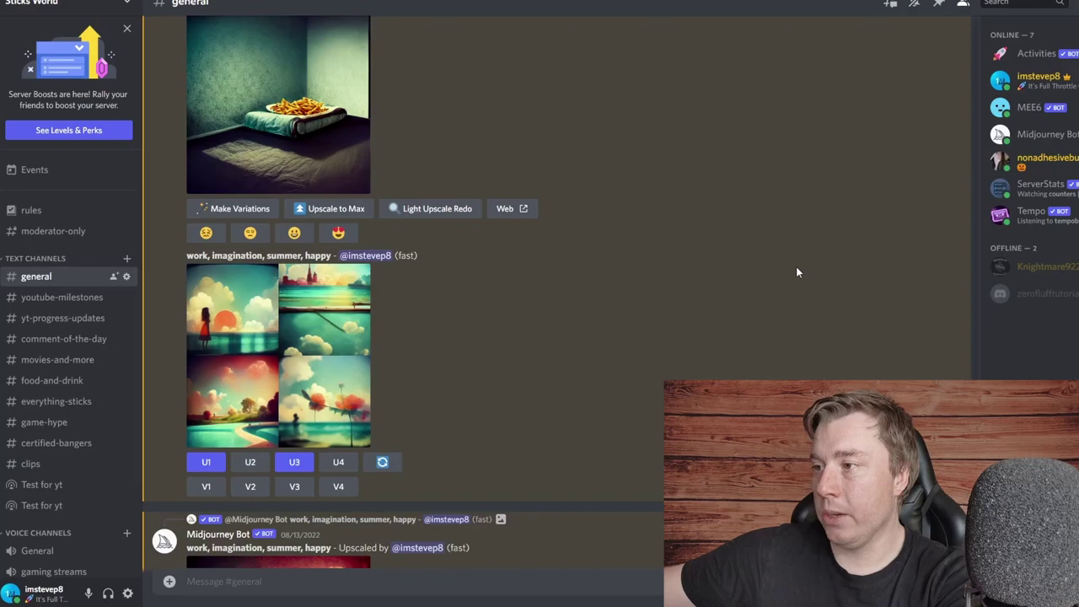
{"action": "left_click", "coordinate": [353, 338]}
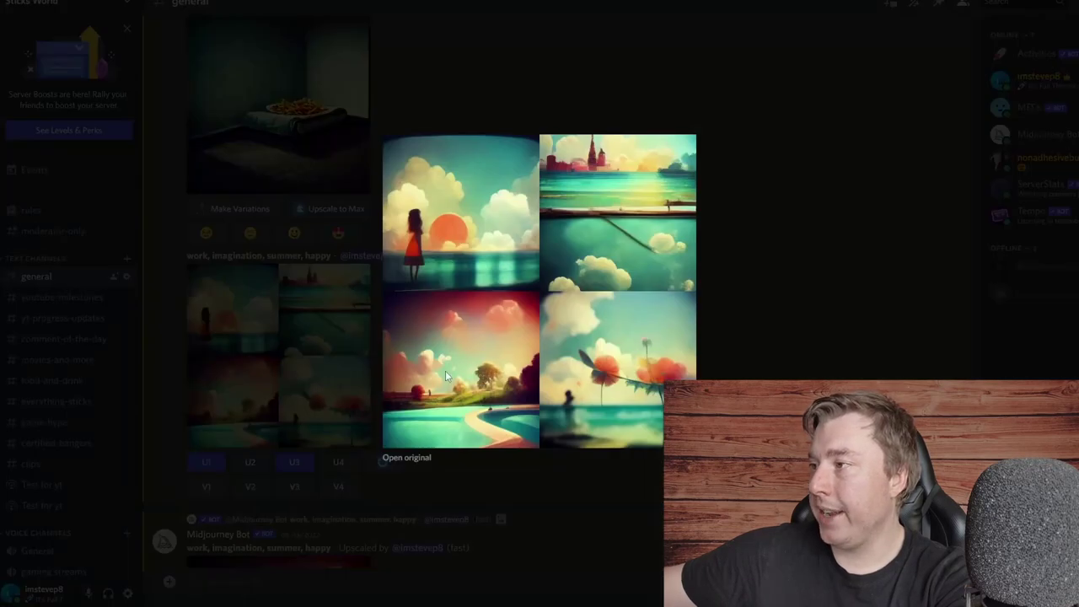
{"action": "left_click", "coordinate": [757, 280]}
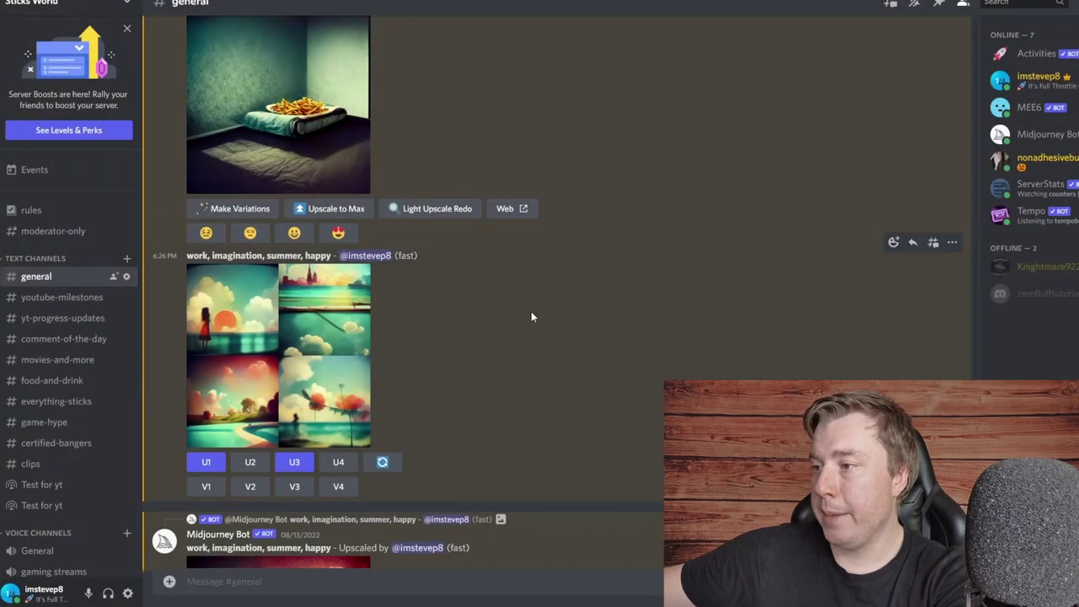
{"action": "scroll", "coordinate": [532, 316], "scroll_direction": "down", "scroll_amount": 7}
{"action": "scroll", "coordinate": [532, 317], "scroll_direction": "down", "scroll_amount": 10}
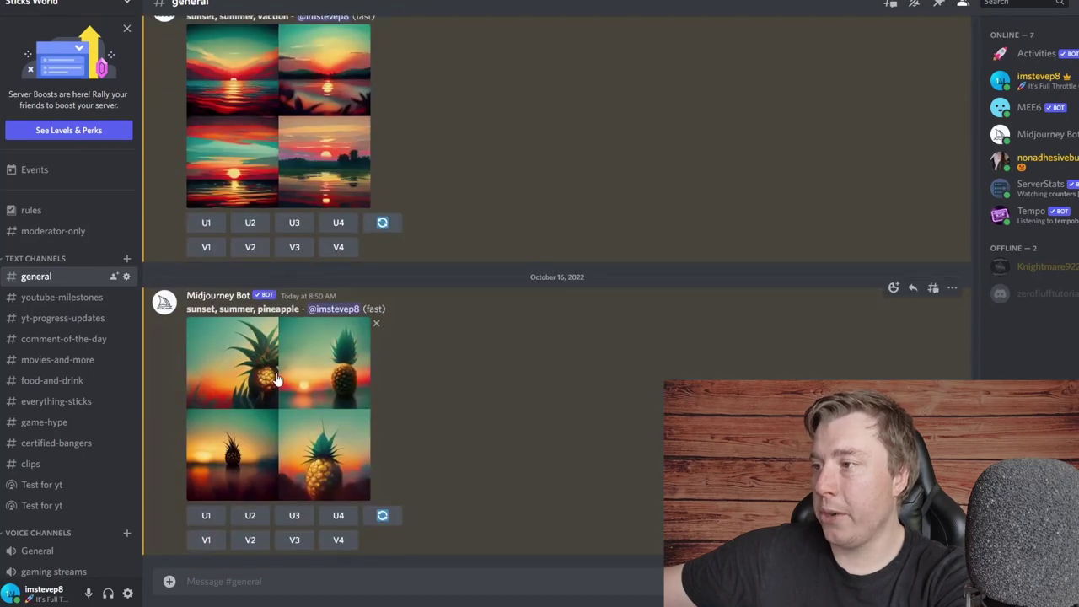
{"action": "left_click", "coordinate": [276, 377]}
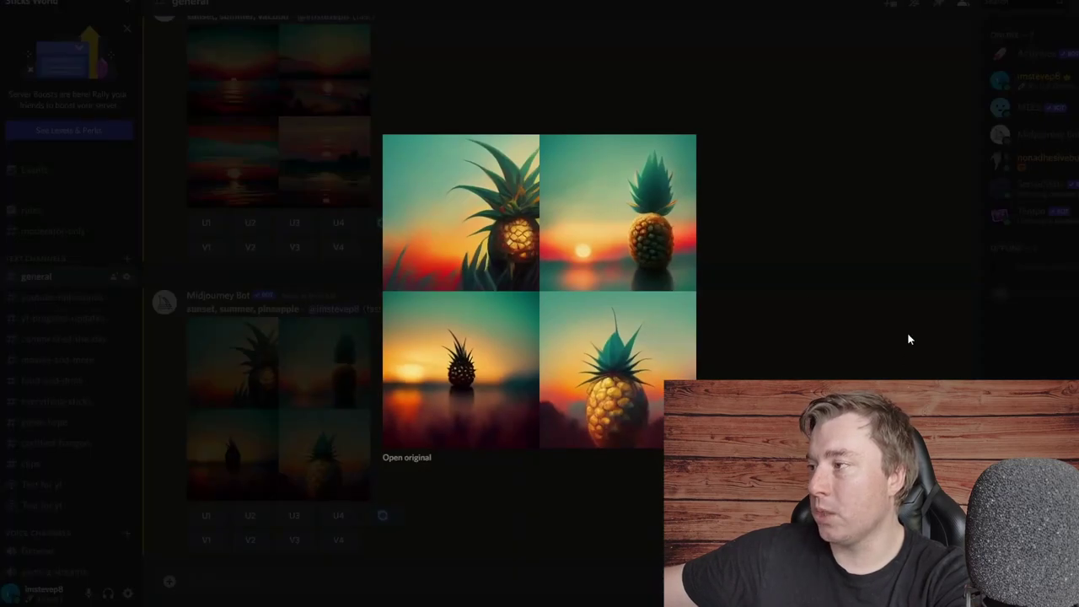
{"action": "left_click", "coordinate": [753, 275]}
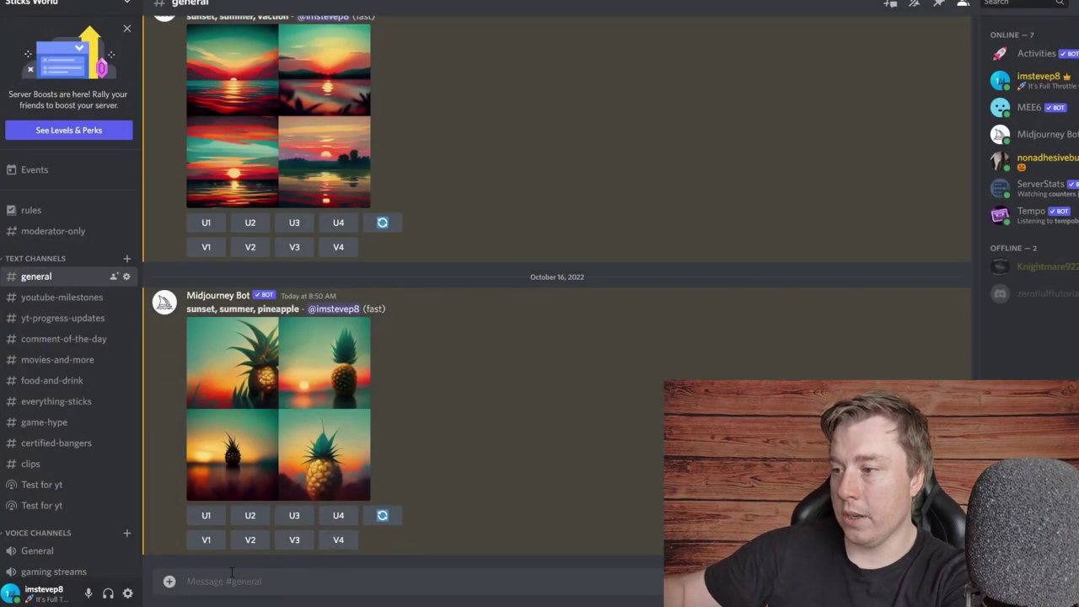
Send the Midjourney bot an /imagine prompt of 'sunset, summer, apple'.
{"action": "type", "text": "/"}
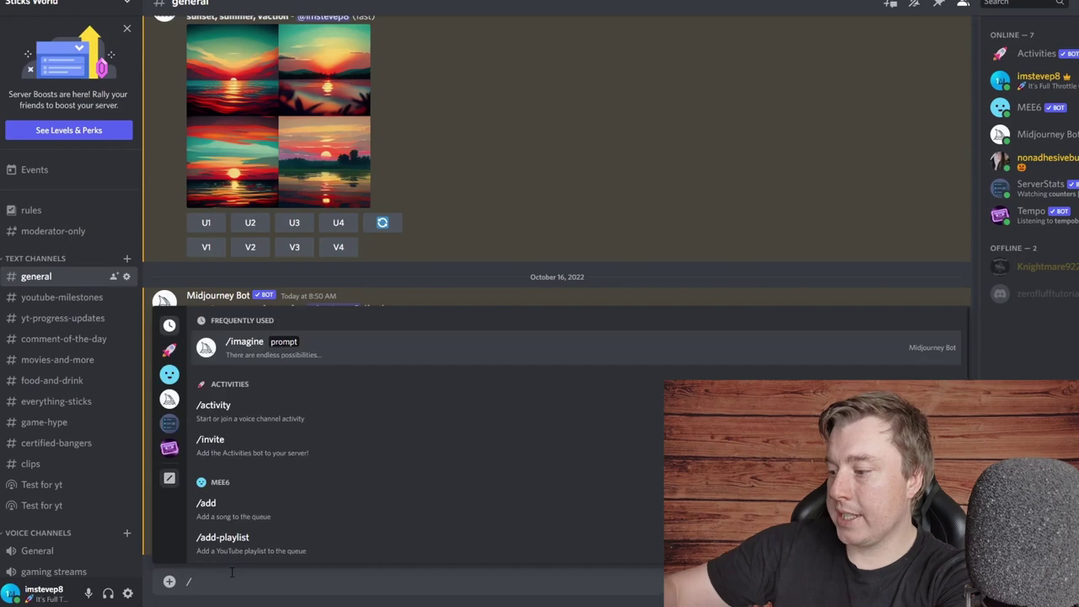
{"action": "type", "text": "imagine"}
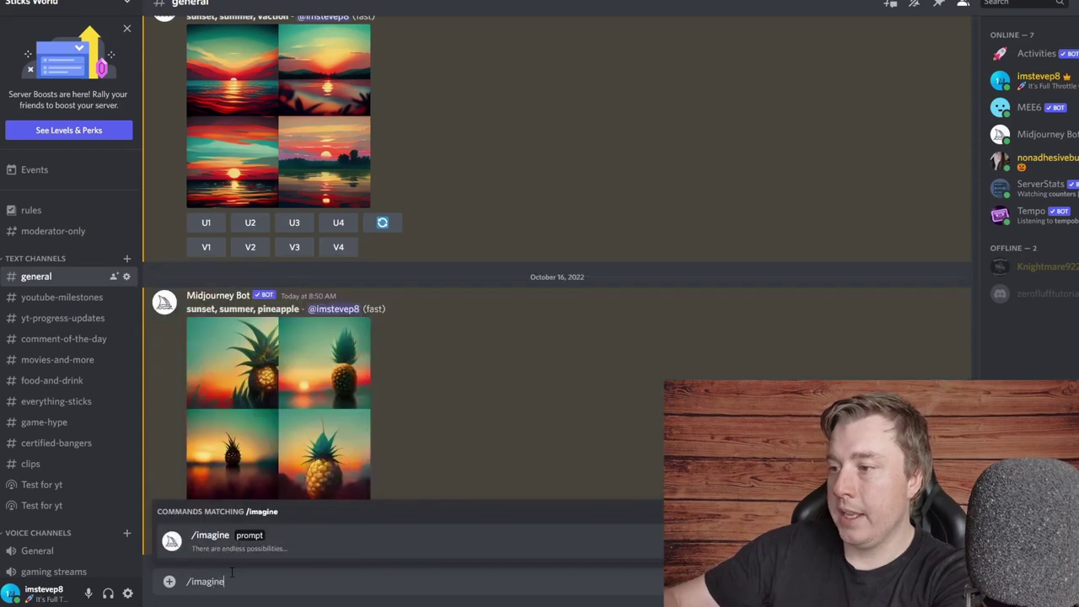
{"action": "key", "text": "Tab"}
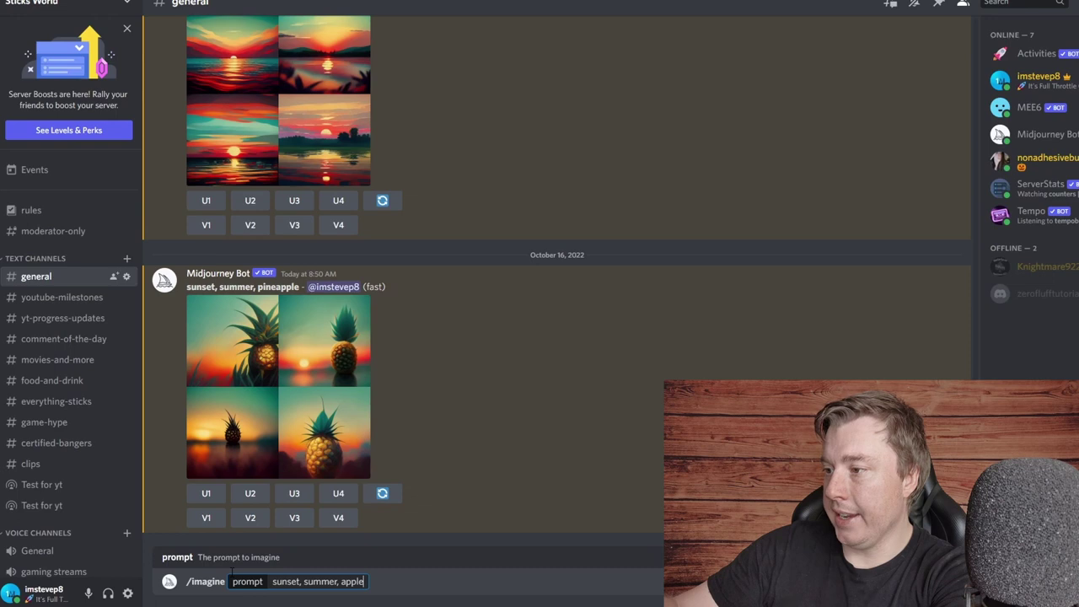
{"action": "key", "text": "Return"}
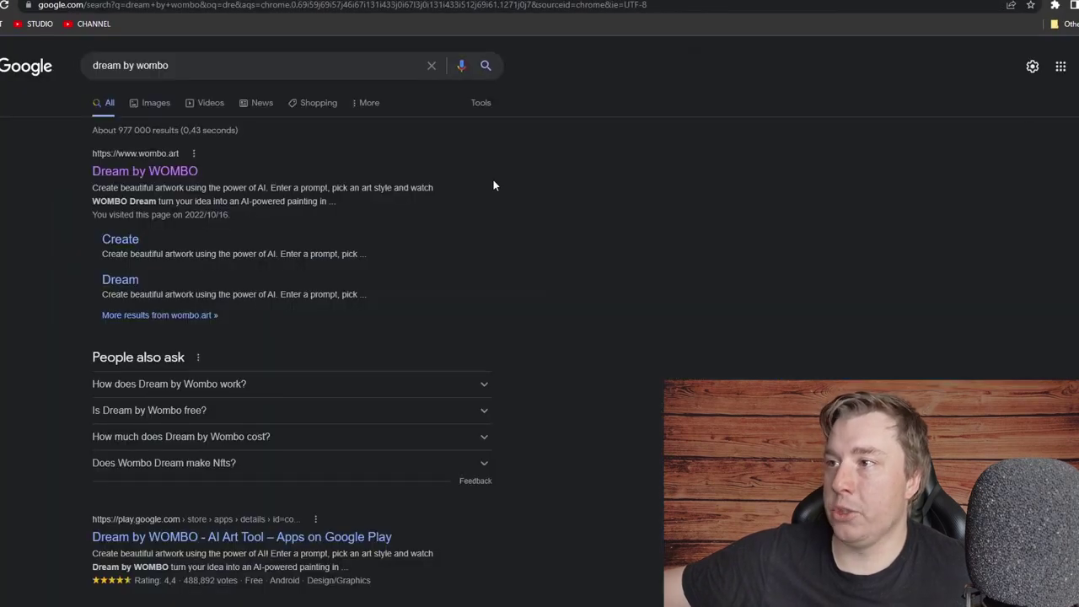
Open wombo.art at 150% zoom and scroll down through its Featured artwork.
{"action": "left_click", "coordinate": [168, 173]}
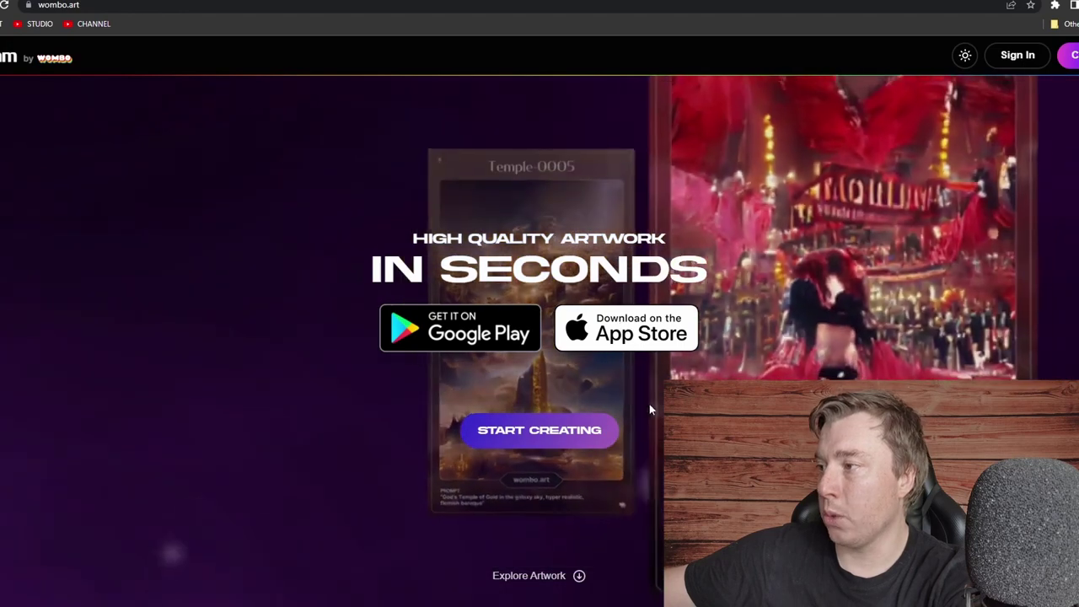
{"action": "key", "text": "ctrl+plus"}
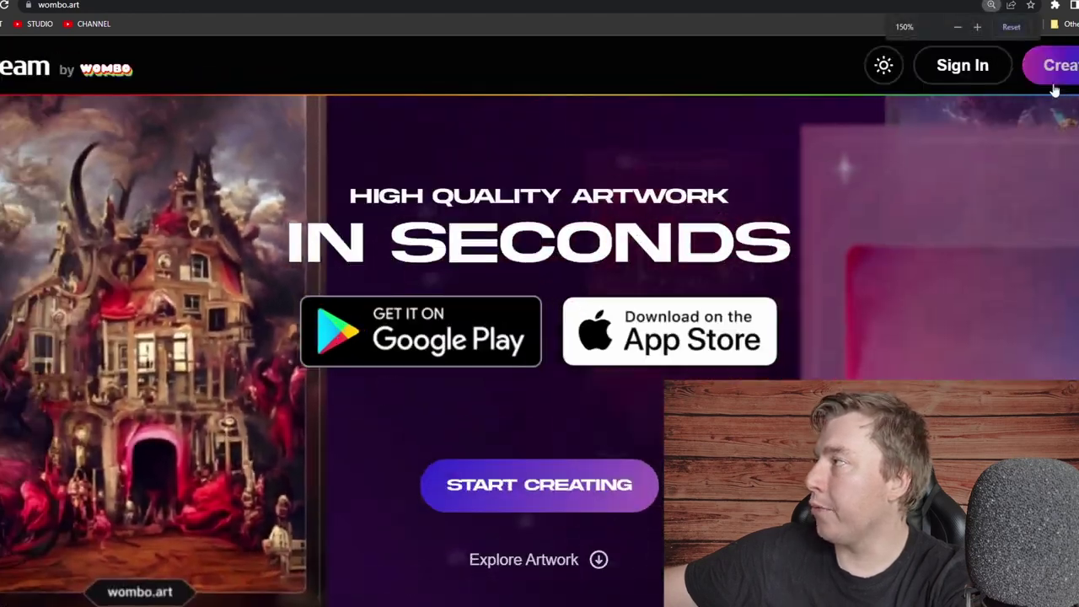
{"action": "scroll", "coordinate": [585, 318], "scroll_direction": "down", "scroll_amount": 2}
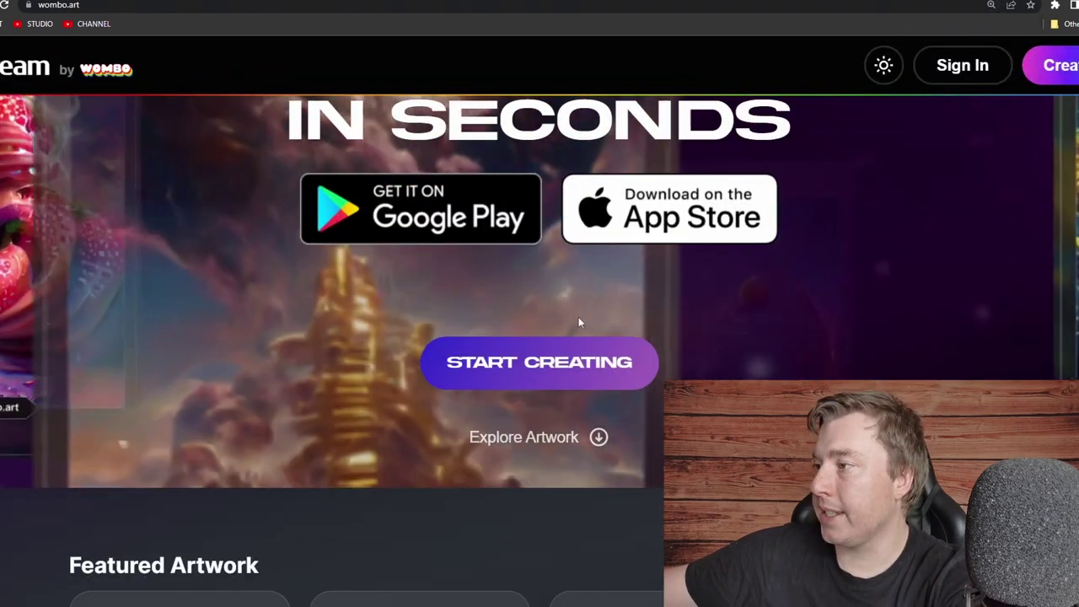
{"action": "scroll", "coordinate": [829, 349], "scroll_direction": "down", "scroll_amount": 3}
{"action": "scroll", "coordinate": [829, 350], "scroll_direction": "down", "scroll_amount": 2}
{"action": "scroll", "coordinate": [195, 363], "scroll_direction": "down", "scroll_amount": 1}
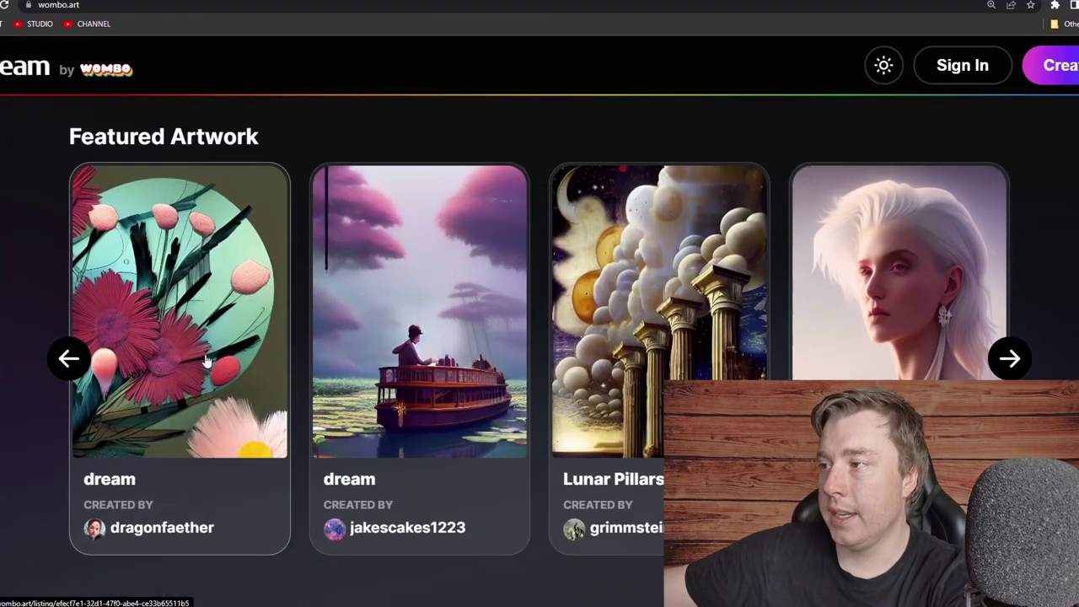
{"action": "scroll", "coordinate": [844, 352], "scroll_direction": "down", "scroll_amount": 3}
{"action": "scroll", "coordinate": [846, 353], "scroll_direction": "down", "scroll_amount": 7}
{"action": "scroll", "coordinate": [847, 346], "scroll_direction": "down", "scroll_amount": 4}
Browse the Community Artwork section, then scroll back up to the top.
{"action": "scroll", "coordinate": [822, 356], "scroll_direction": "up", "scroll_amount": 1}
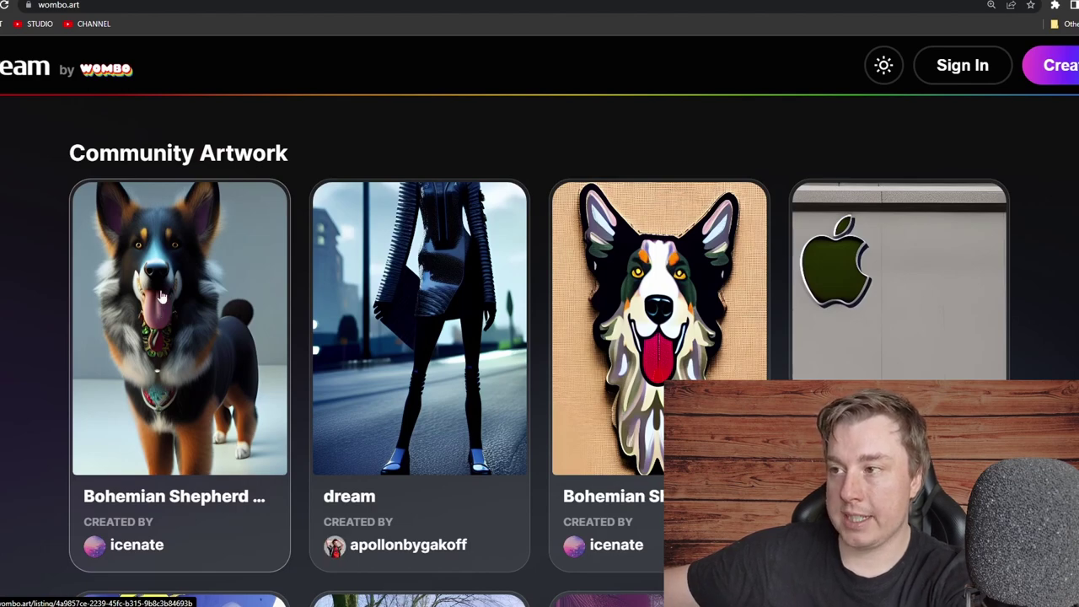
{"action": "scroll", "coordinate": [760, 336], "scroll_direction": "down", "scroll_amount": 7}
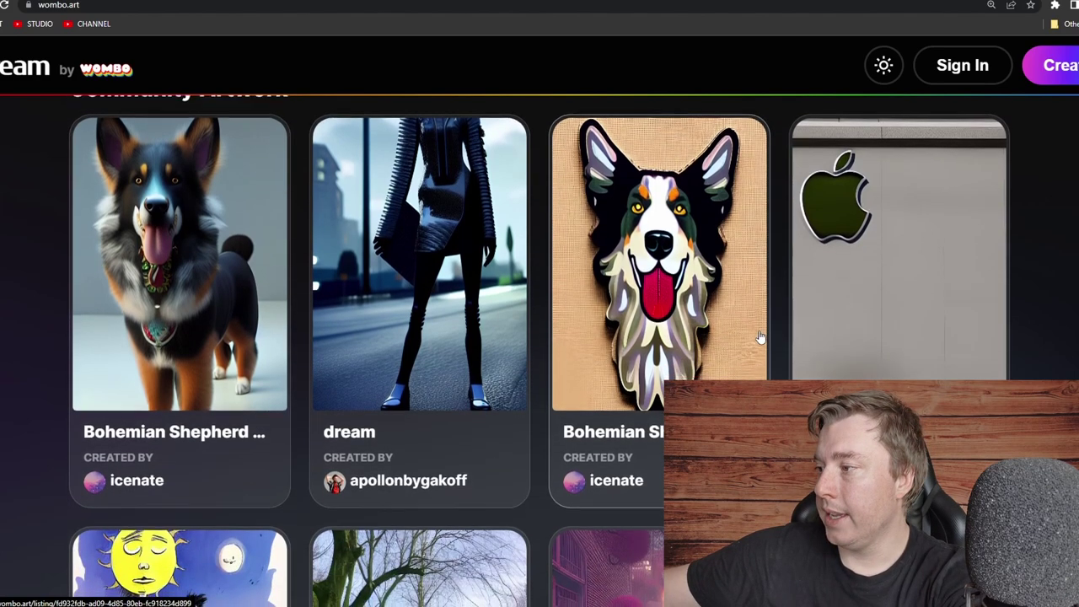
{"action": "scroll", "coordinate": [759, 337], "scroll_direction": "down", "scroll_amount": 4}
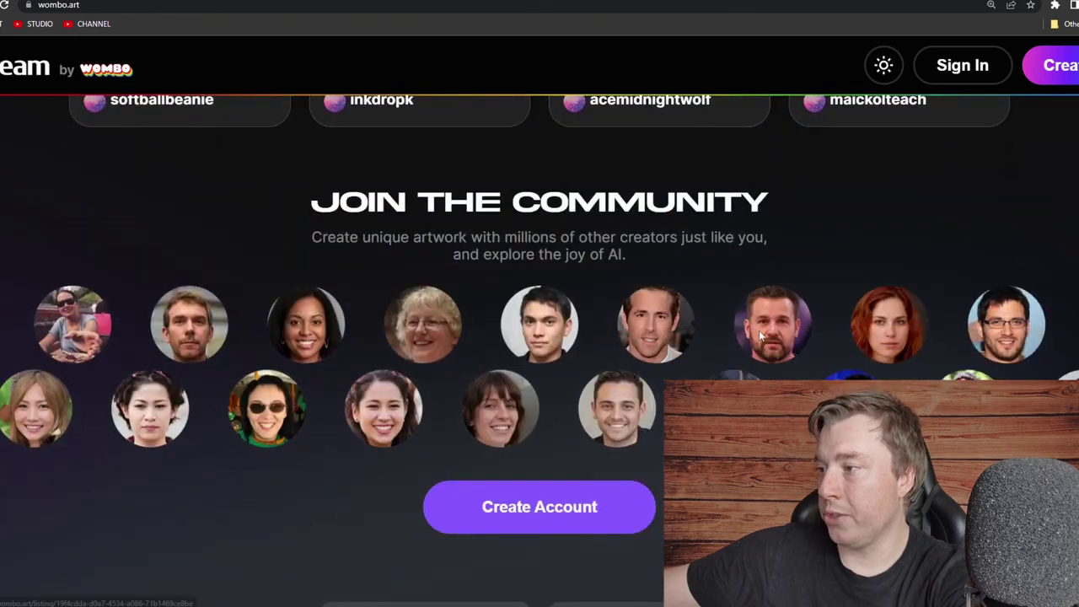
{"action": "scroll", "coordinate": [759, 337], "scroll_direction": "up", "scroll_amount": 7}
{"action": "scroll", "coordinate": [759, 336], "scroll_direction": "up", "scroll_amount": 20}
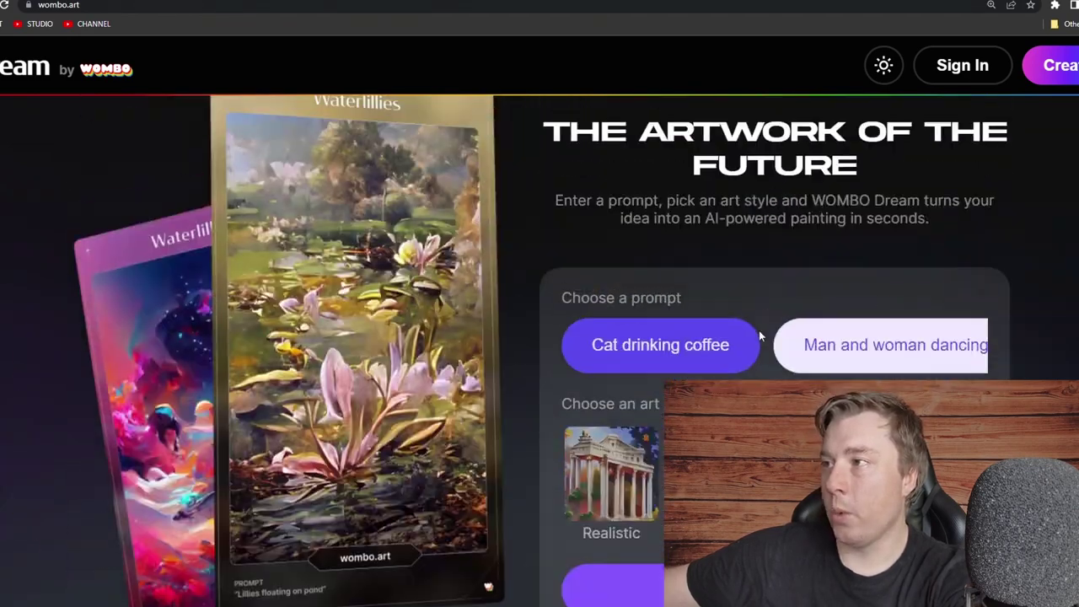
{"action": "scroll", "coordinate": [759, 337], "scroll_direction": "up", "scroll_amount": 4}
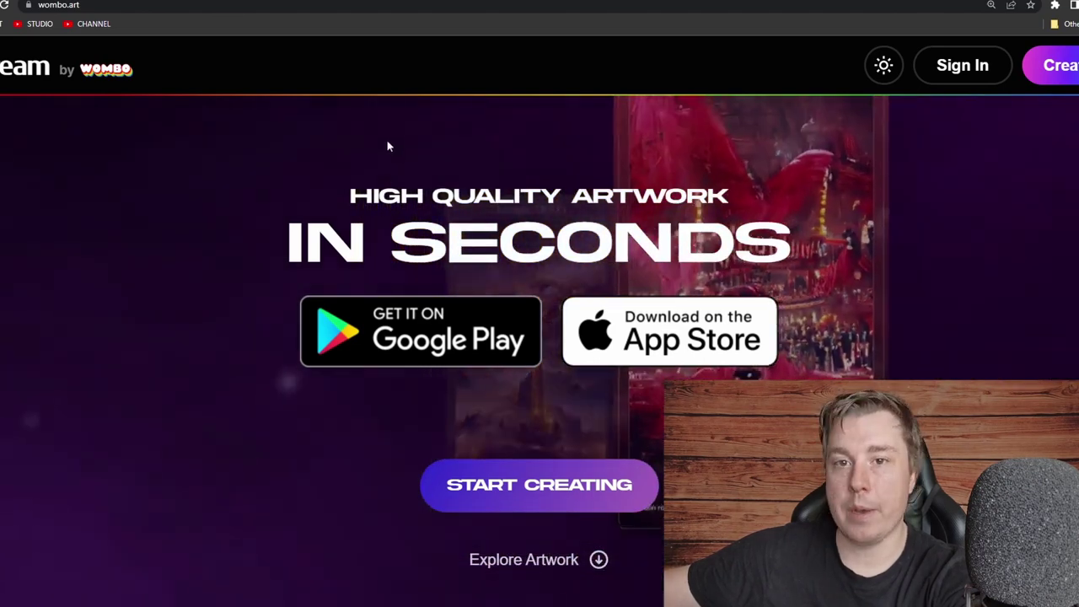
Scroll the DALL·E 2 page down to the pink pool room original-versus-edits example.
{"action": "left_click", "coordinate": [456, 3]}
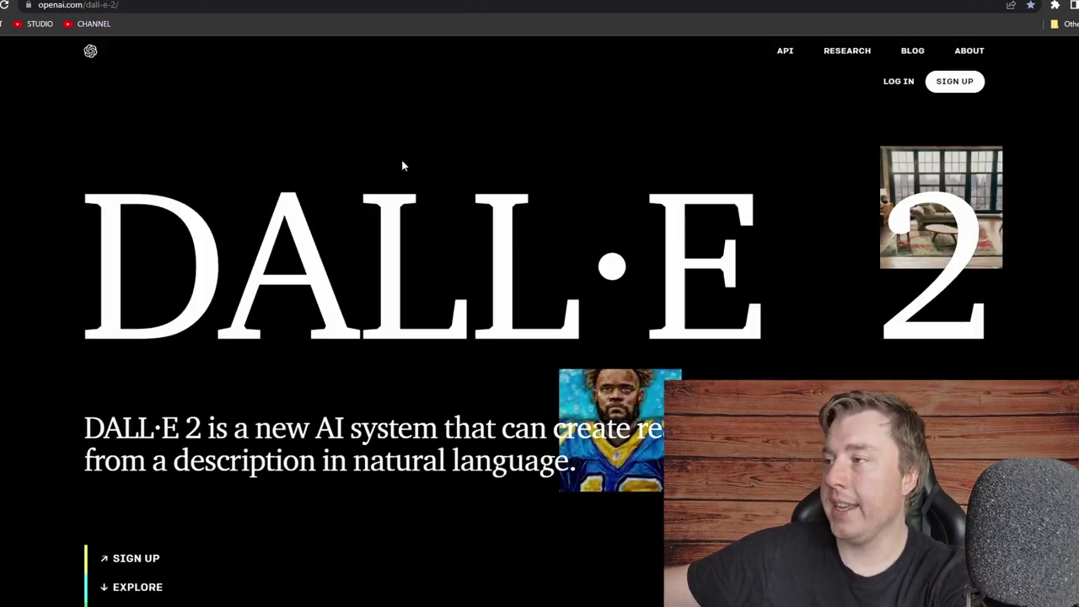
{"action": "scroll", "coordinate": [647, 267], "scroll_direction": "down", "scroll_amount": 2}
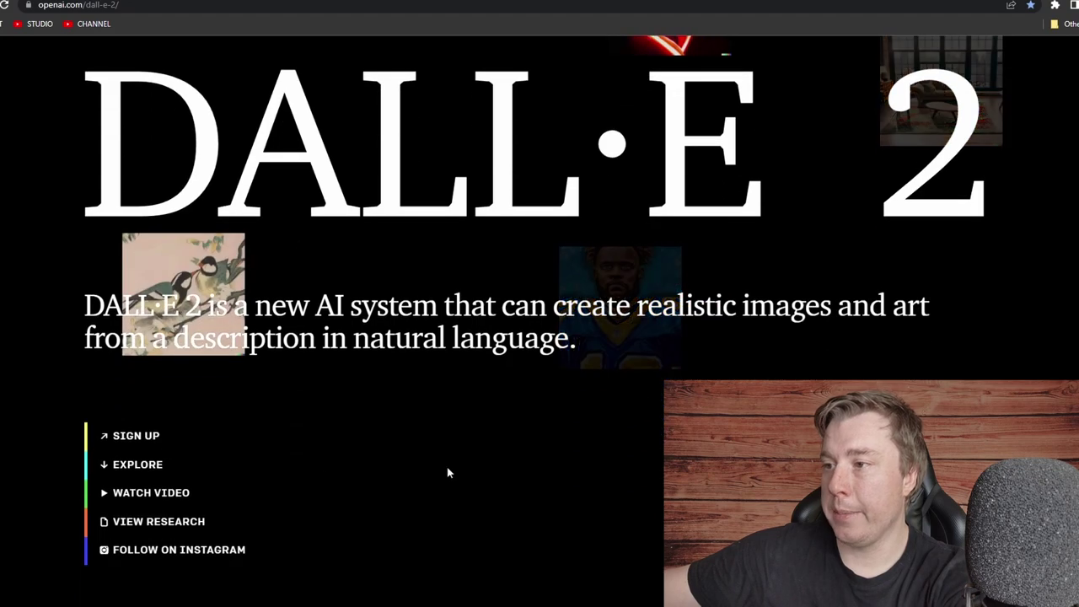
{"action": "scroll", "coordinate": [410, 453], "scroll_direction": "down", "scroll_amount": 9}
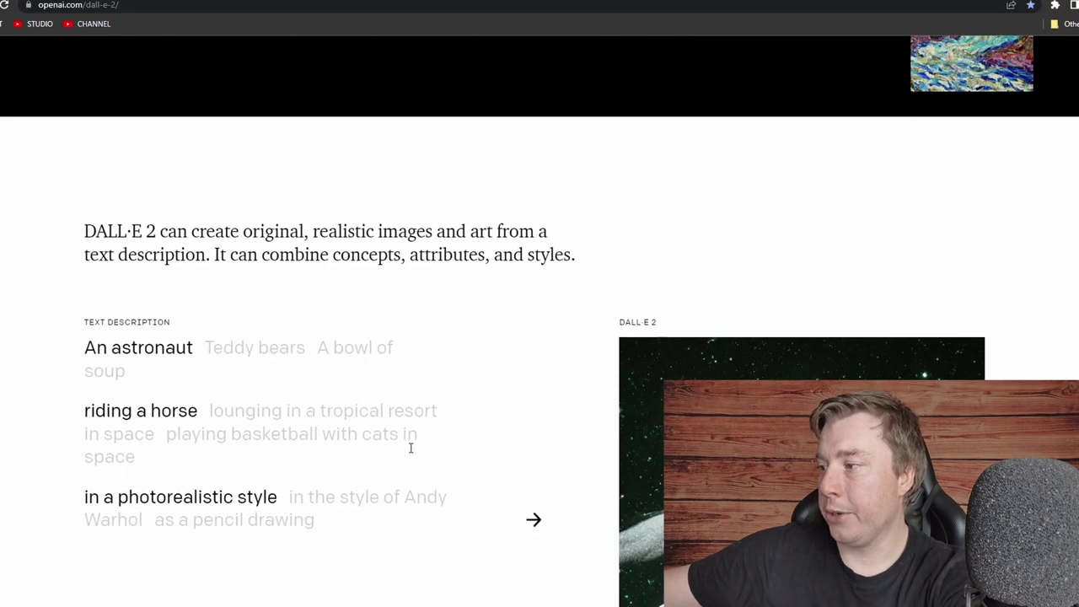
{"action": "scroll", "coordinate": [414, 450], "scroll_direction": "down", "scroll_amount": 15}
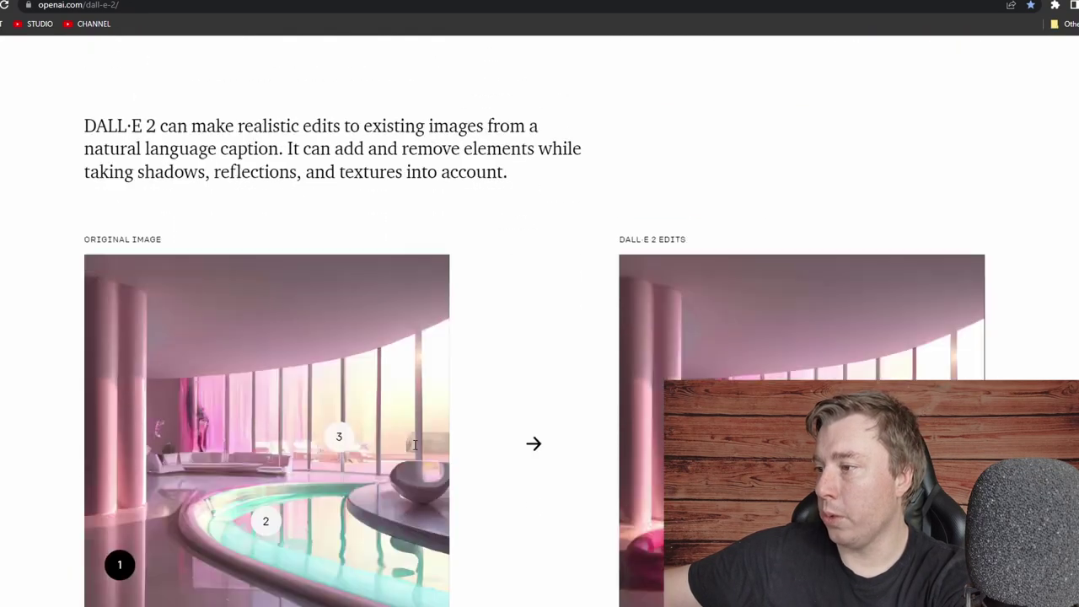
{"action": "scroll", "coordinate": [460, 429], "scroll_direction": "up", "scroll_amount": 1}
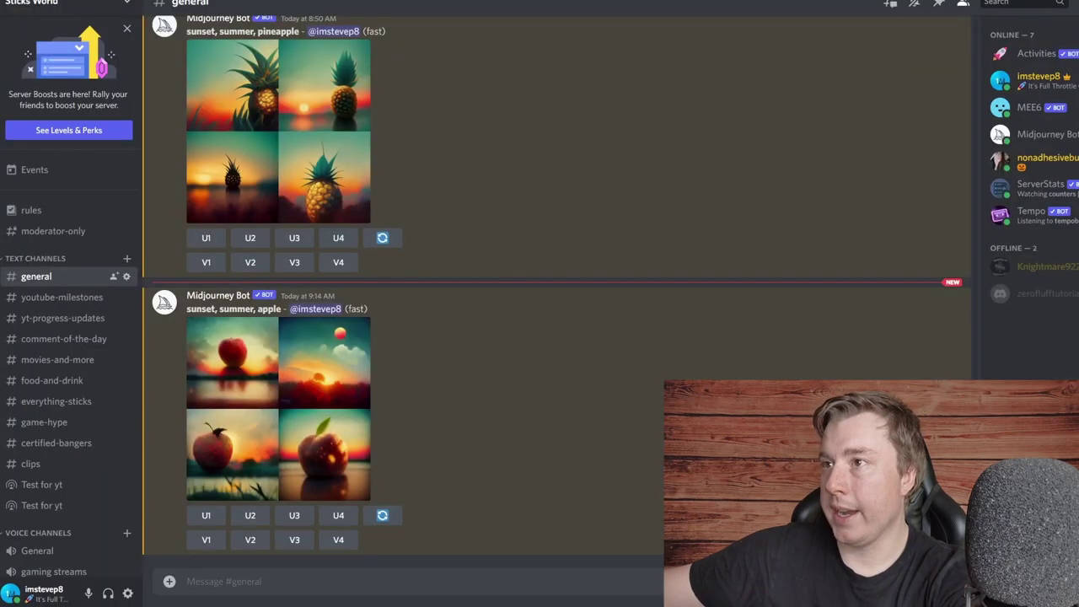
Preview the finished apple sunset grid, then revisit the DALL·E 2 flamingo editing example.
{"action": "left_click", "coordinate": [308, 395]}
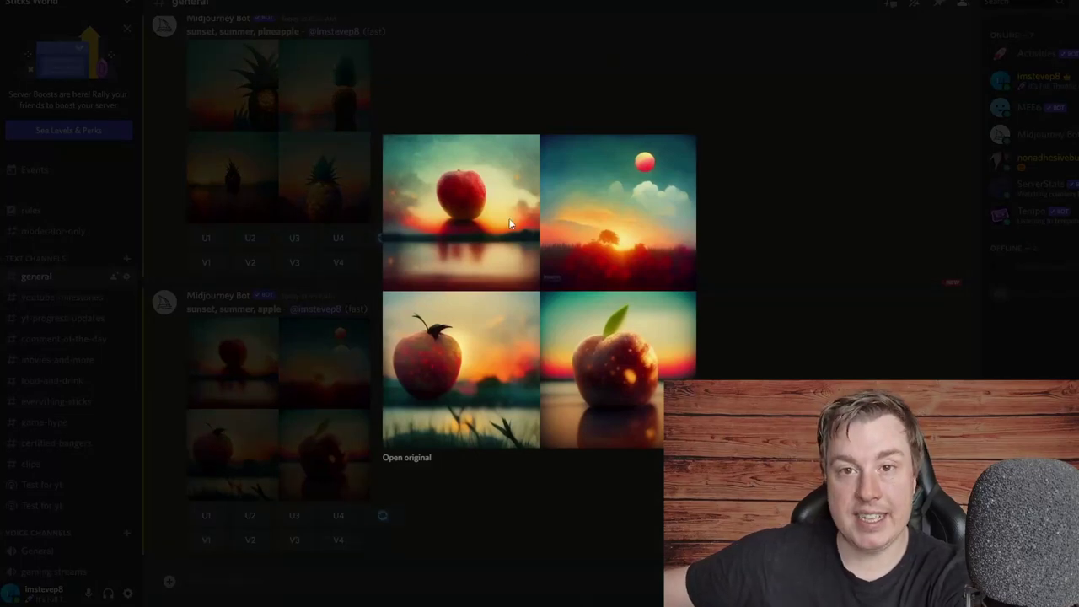
{"action": "left_click", "coordinate": [778, 288]}
{"action": "key", "text": "alt+Tab"}
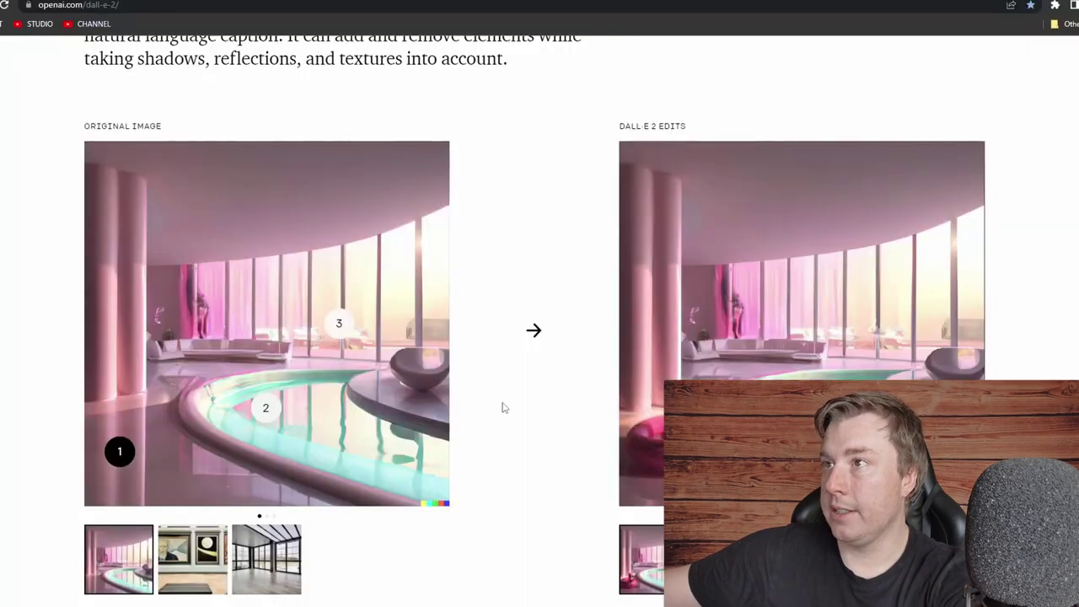
{"action": "scroll", "coordinate": [510, 404], "scroll_direction": "down", "scroll_amount": 3}
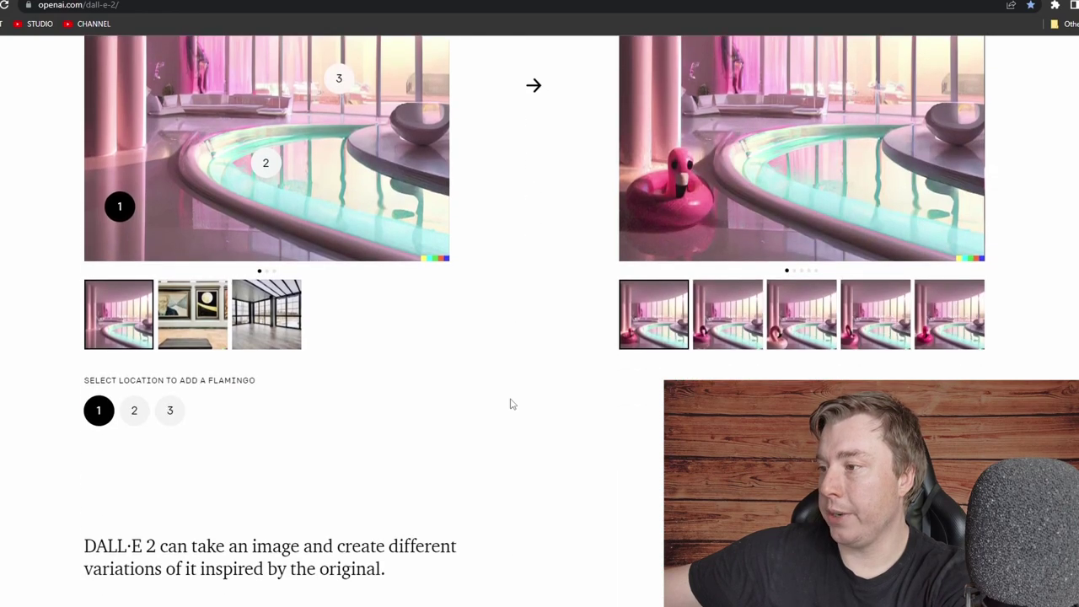
{"action": "scroll", "coordinate": [511, 404], "scroll_direction": "up", "scroll_amount": 2}
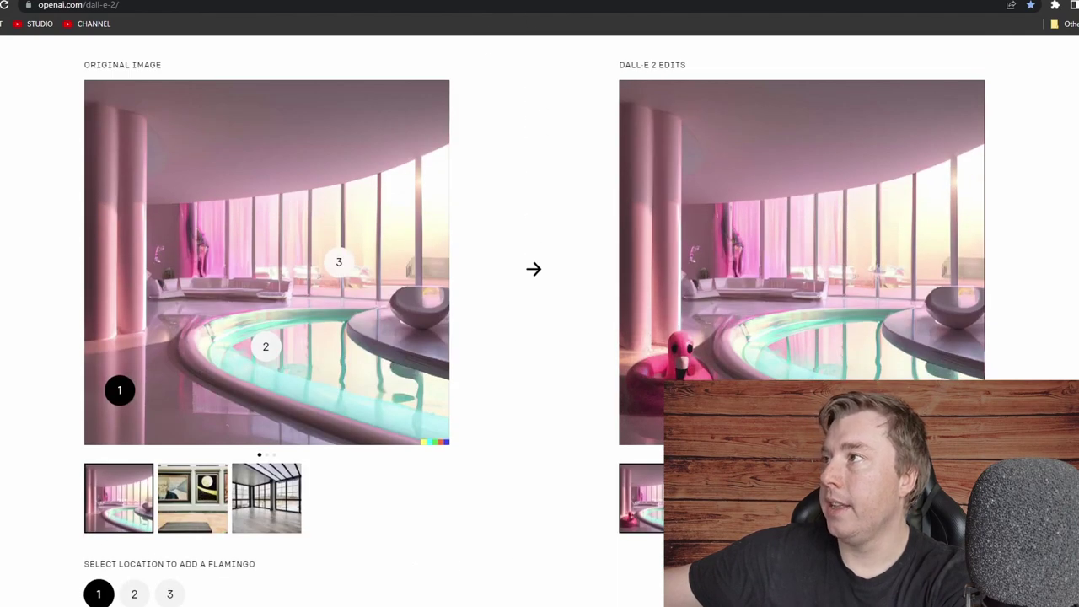
{"action": "left_click", "coordinate": [592, 4]}
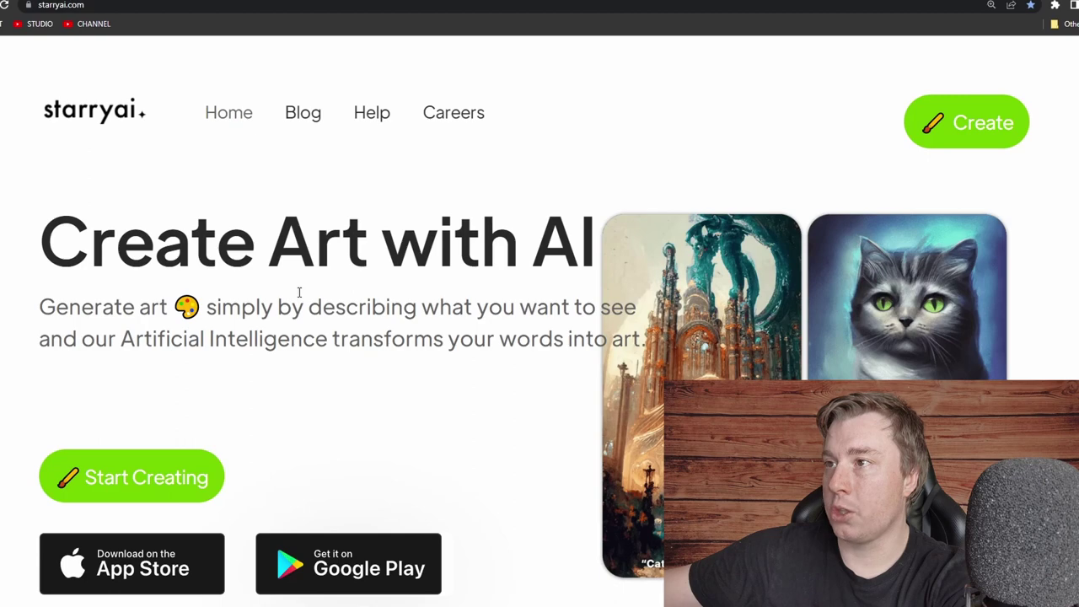
{"action": "scroll", "coordinate": [326, 340], "scroll_direction": "down", "scroll_amount": 2}
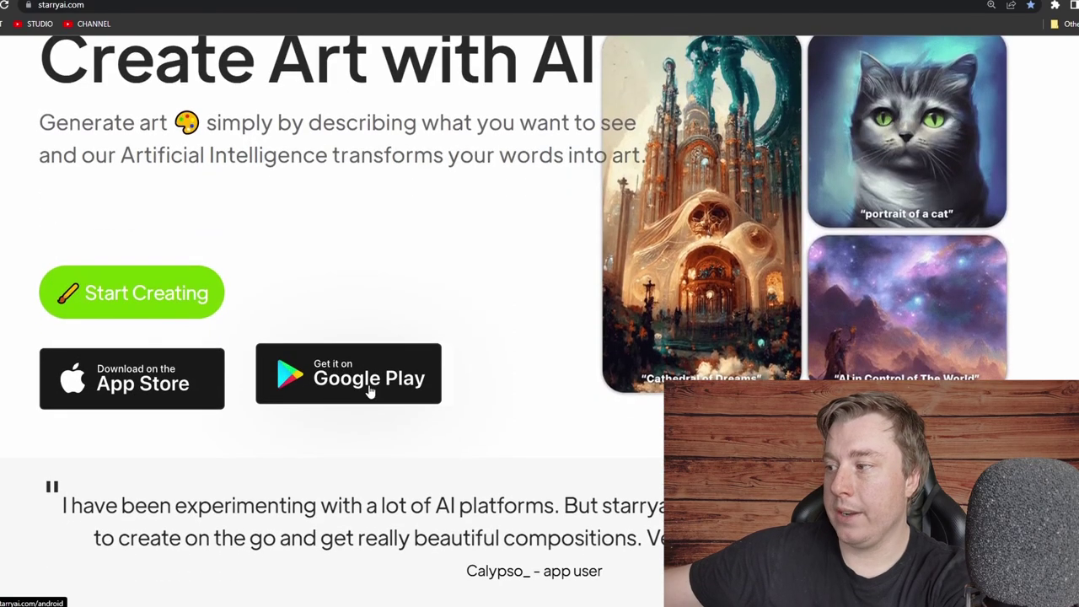
{"action": "scroll", "coordinate": [465, 374], "scroll_direction": "up", "scroll_amount": 2}
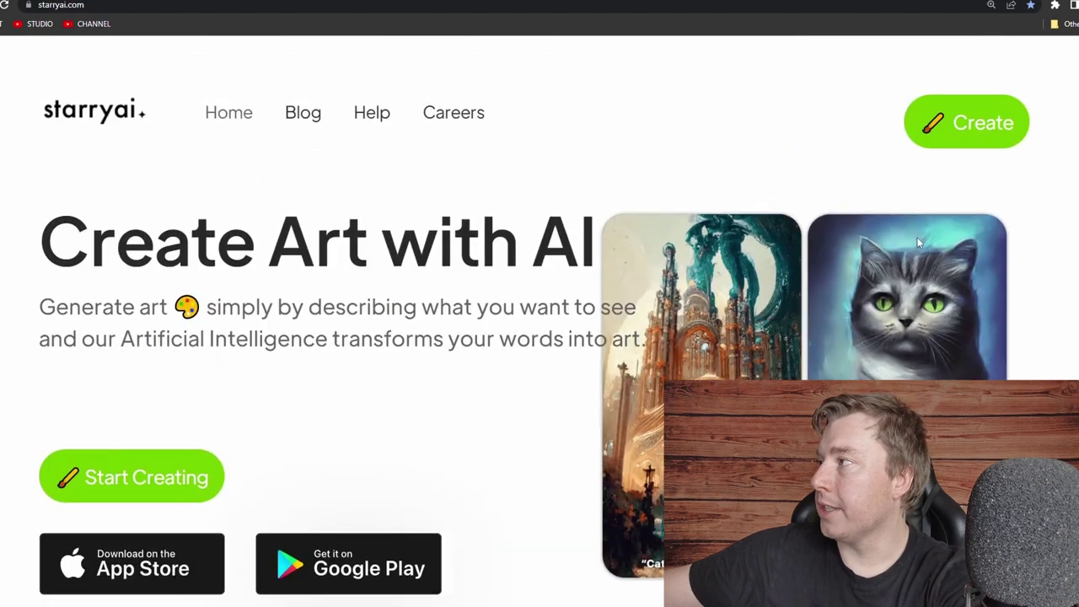
{"action": "key", "text": "ctrl+plus"}
{"action": "key", "text": "ctrl+minus"}
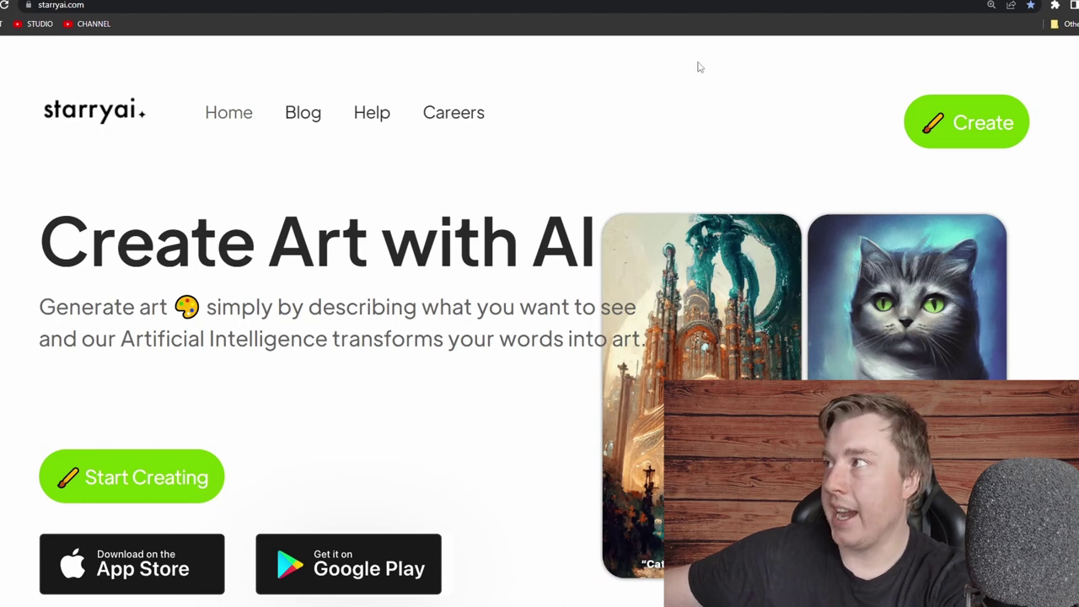
Scroll the NightCafe homepage to the Starry Night Astronaut print offer and zoom out.
{"action": "left_click", "coordinate": [705, 2]}
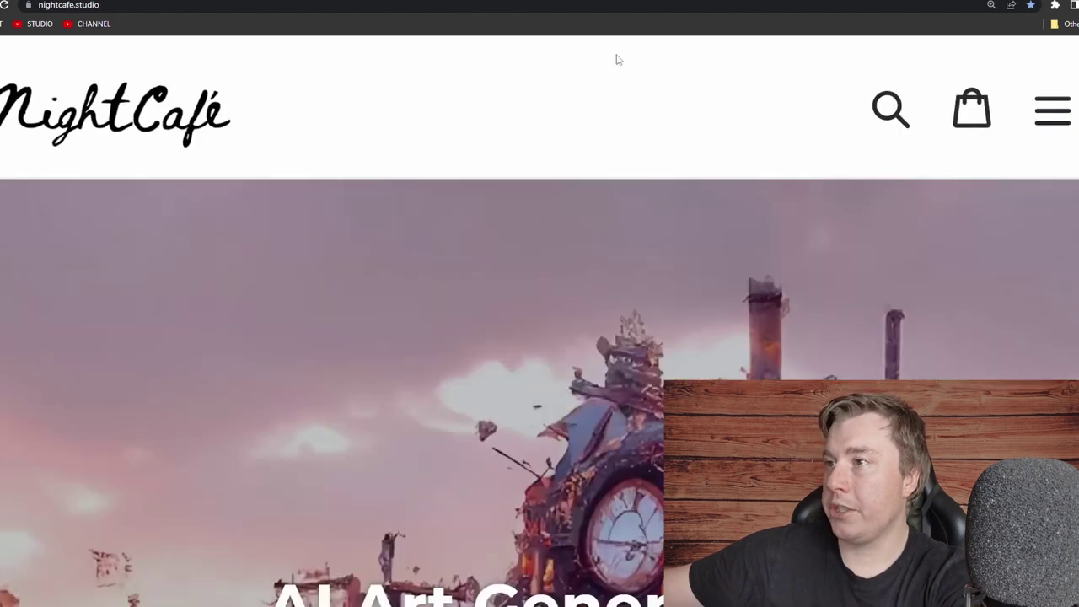
{"action": "scroll", "coordinate": [390, 221], "scroll_direction": "down", "scroll_amount": 5}
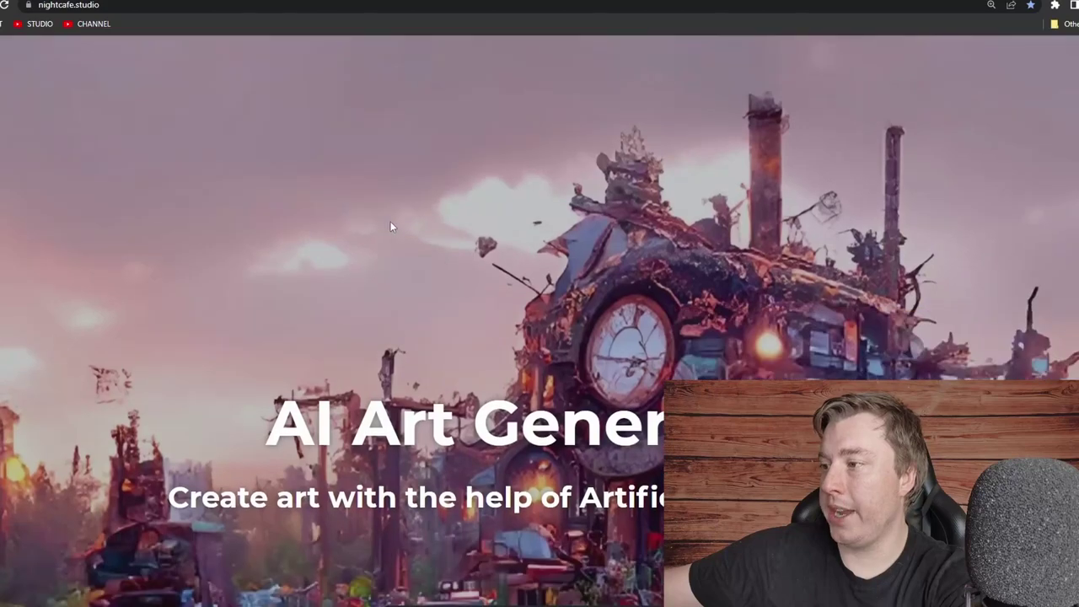
{"action": "scroll", "coordinate": [552, 333], "scroll_direction": "down", "scroll_amount": 8}
{"action": "scroll", "coordinate": [552, 333], "scroll_direction": "down", "scroll_amount": 8}
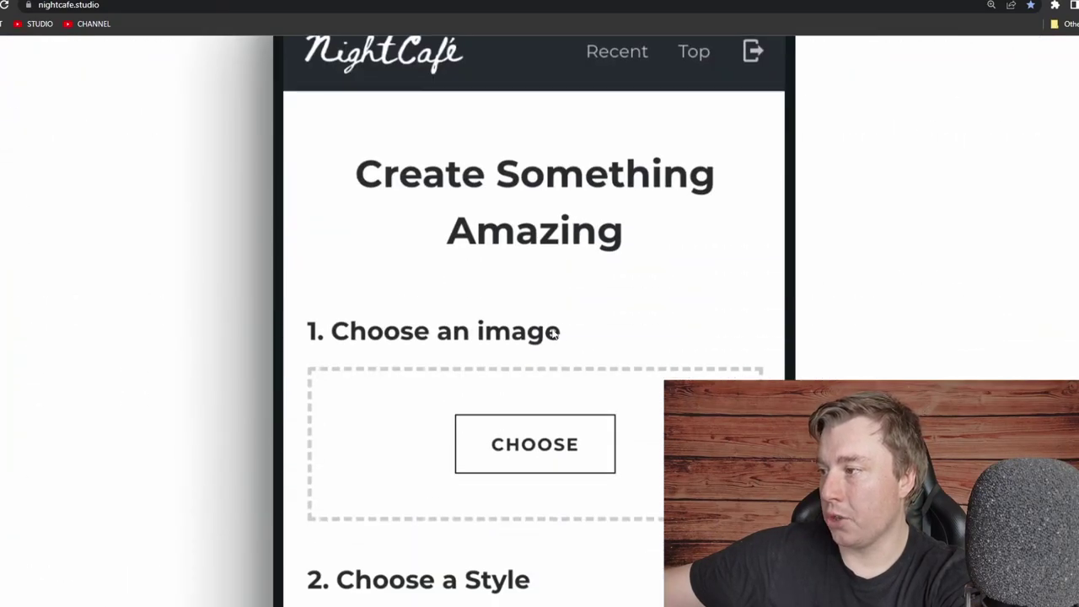
{"action": "scroll", "coordinate": [552, 333], "scroll_direction": "up", "scroll_amount": 2}
{"action": "scroll", "coordinate": [552, 333], "scroll_direction": "down", "scroll_amount": 1}
{"action": "scroll", "coordinate": [554, 332], "scroll_direction": "up", "scroll_amount": 1}
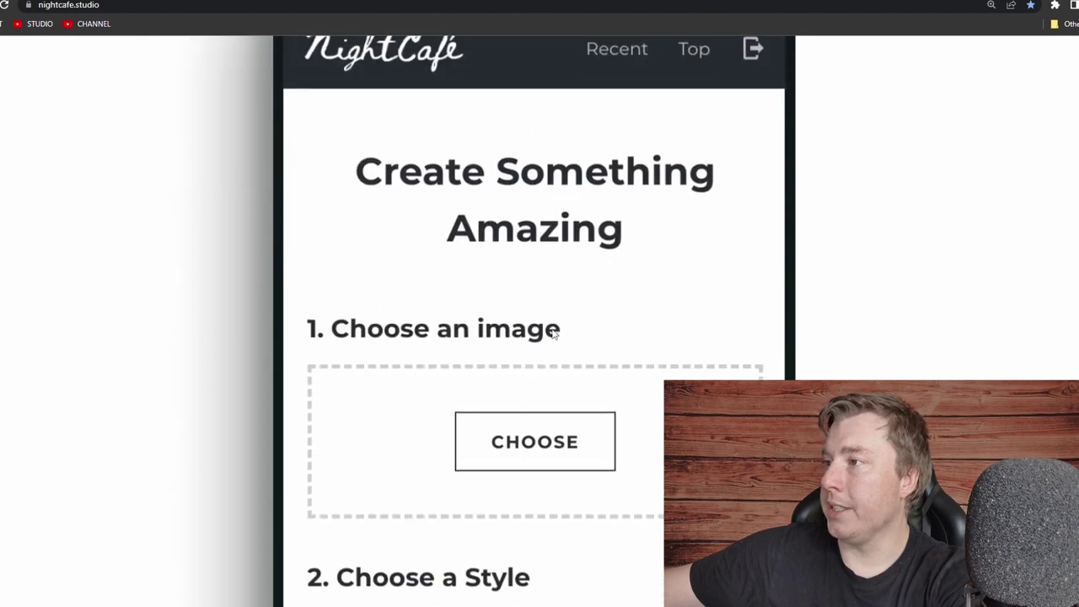
{"action": "scroll", "coordinate": [551, 432], "scroll_direction": "down", "scroll_amount": 3}
{"action": "scroll", "coordinate": [552, 425], "scroll_direction": "down", "scroll_amount": 3}
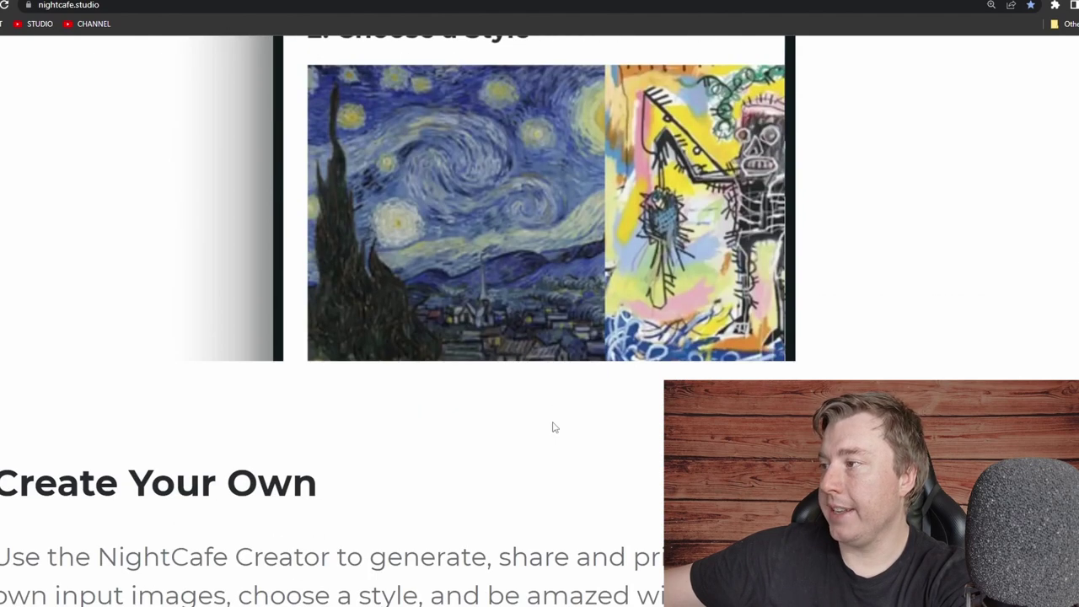
{"action": "scroll", "coordinate": [589, 403], "scroll_direction": "down", "scroll_amount": 7}
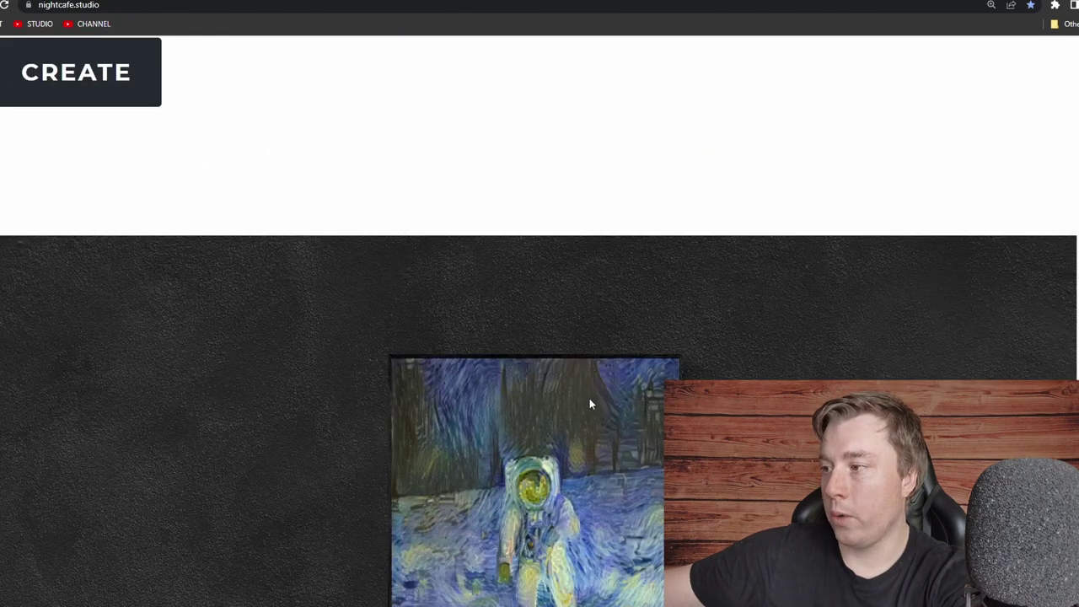
{"action": "scroll", "coordinate": [589, 404], "scroll_direction": "down", "scroll_amount": 2}
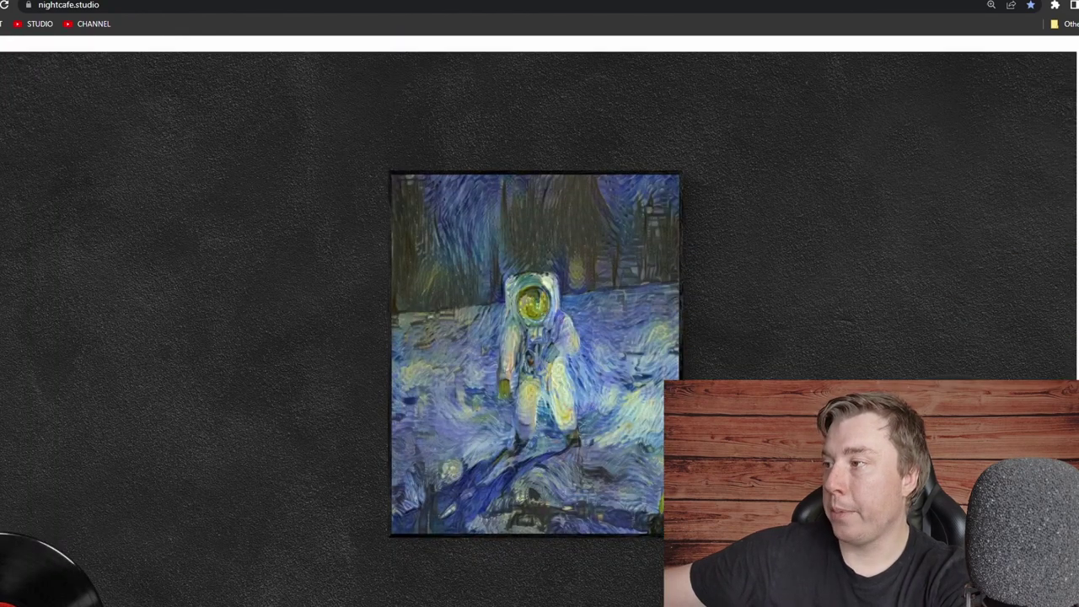
{"action": "key", "text": "ctrl+minus"}
{"action": "key", "text": "ctrl+minus"}
{"action": "key", "text": "ctrl+minus"}
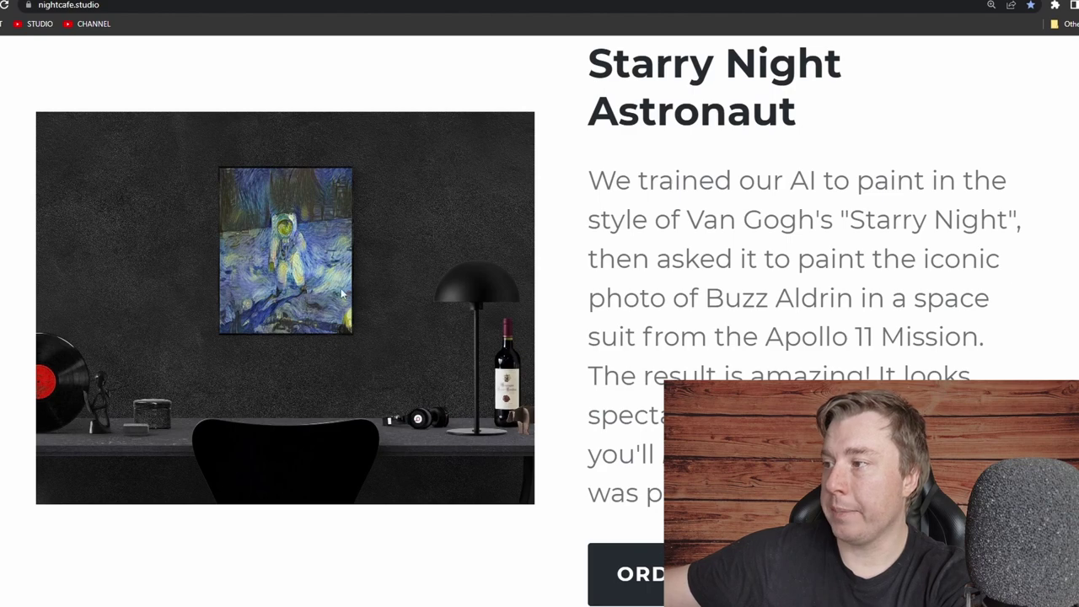
Search Google for printful and open the Printful ad result.
{"action": "key", "text": "ctrl+t"}
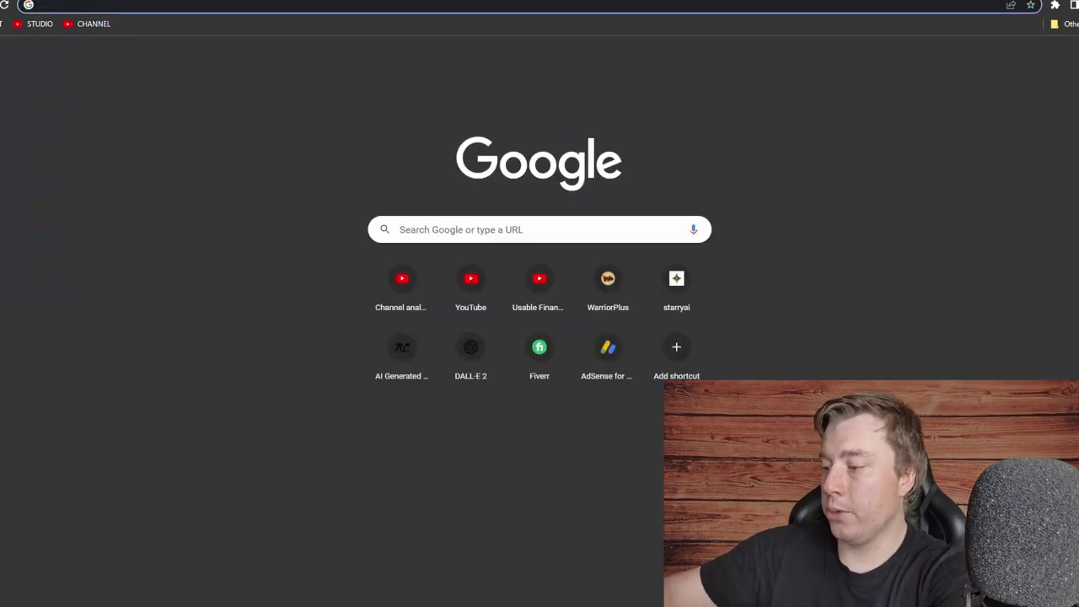
{"action": "type", "text": "print"}
{"action": "key", "text": "Return"}
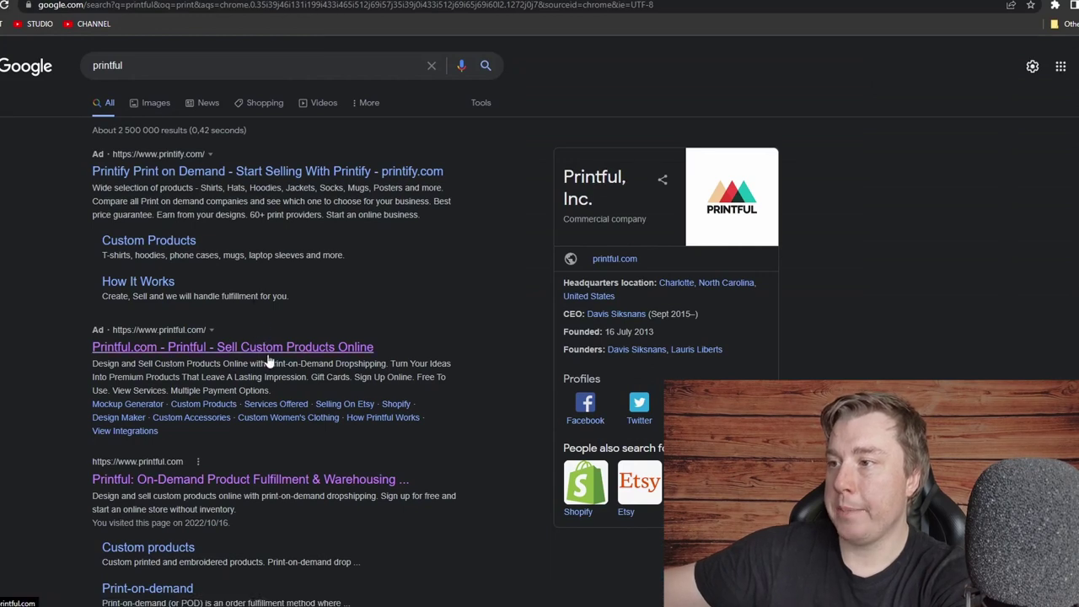
{"action": "left_click", "coordinate": [269, 358]}
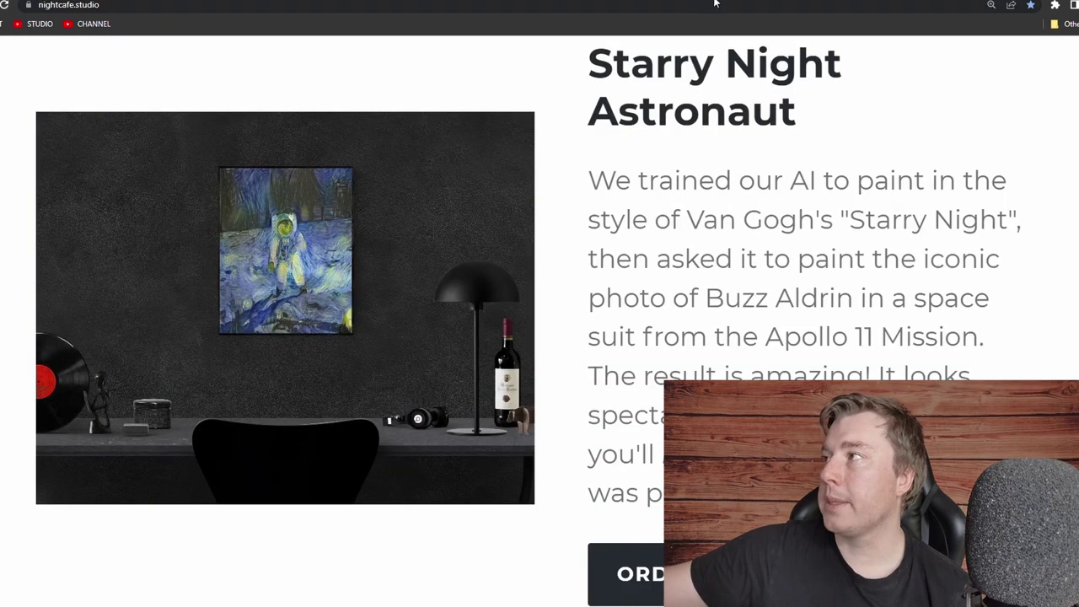
{"action": "key", "text": "ctrl+t"}
Go to printful.com and open Products > Home & living > Canvas prints, scrolling the list.
{"action": "type", "text": "printful"}
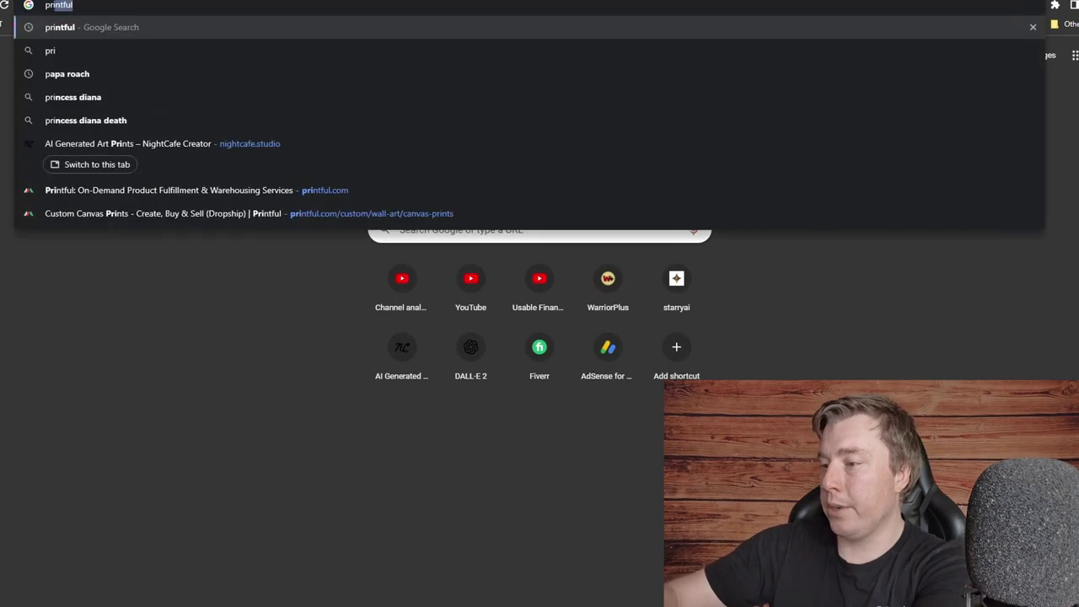
{"action": "left_click", "coordinate": [168, 166]}
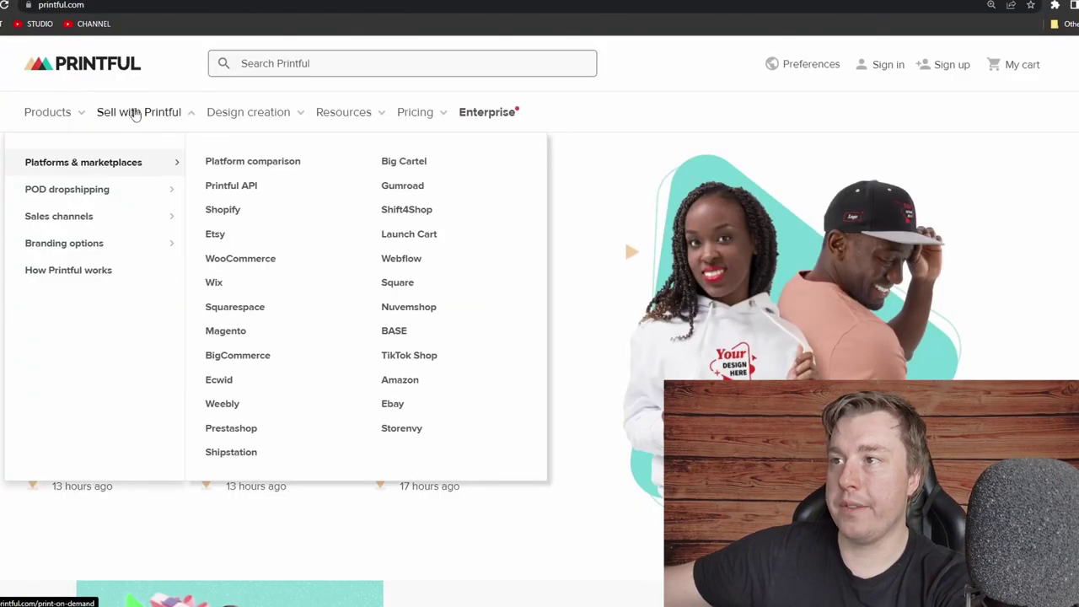
{"action": "mouse_move", "coordinate": [31, 113]}
{"action": "mouse_move", "coordinate": [58, 352]}
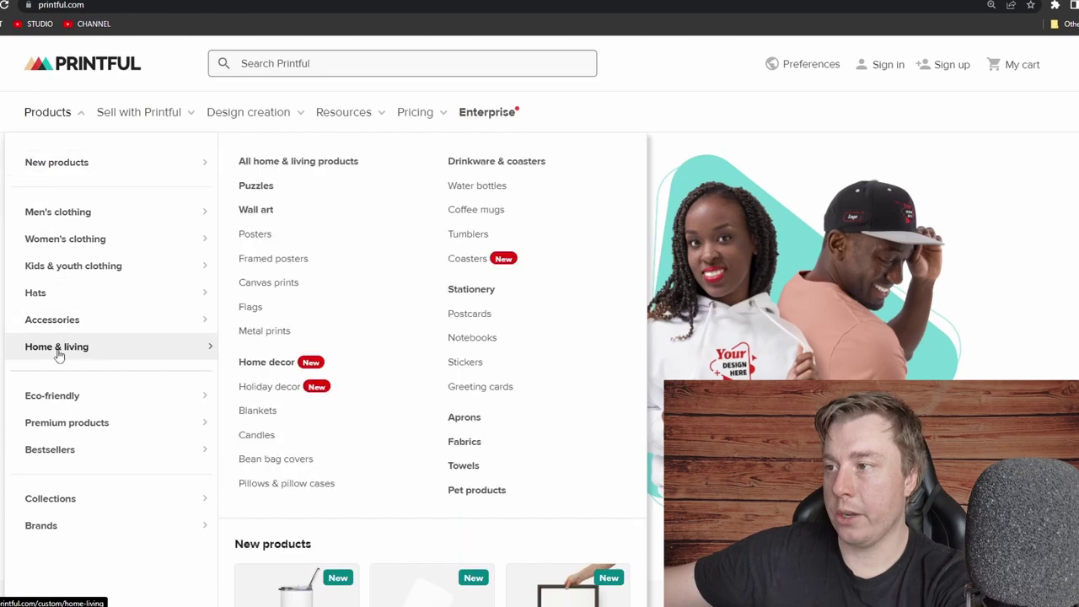
{"action": "left_click", "coordinate": [281, 284]}
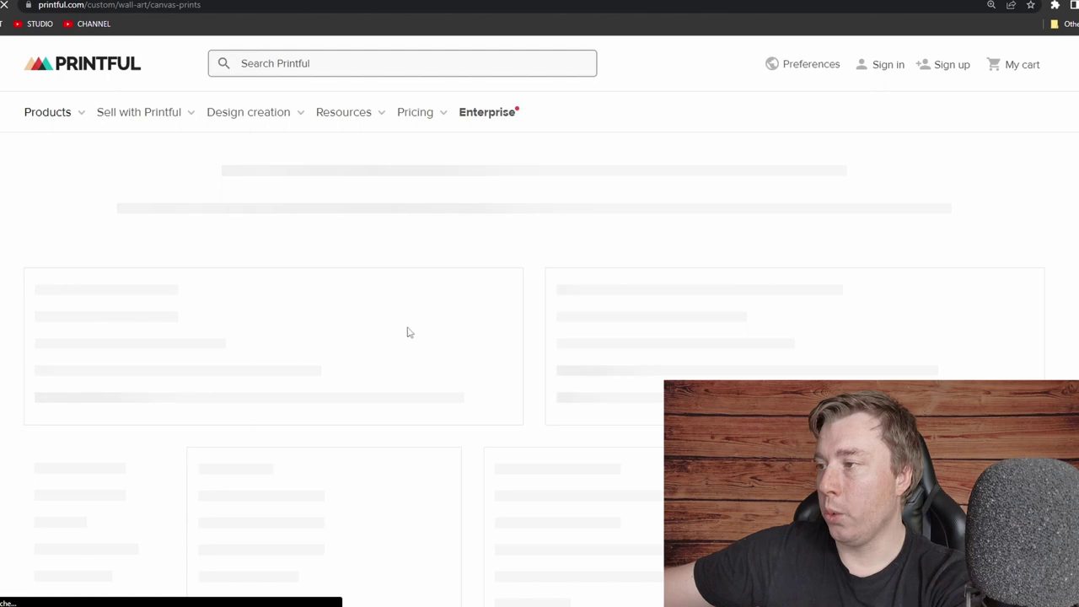
{"action": "scroll", "coordinate": [475, 333], "scroll_direction": "down", "scroll_amount": 3}
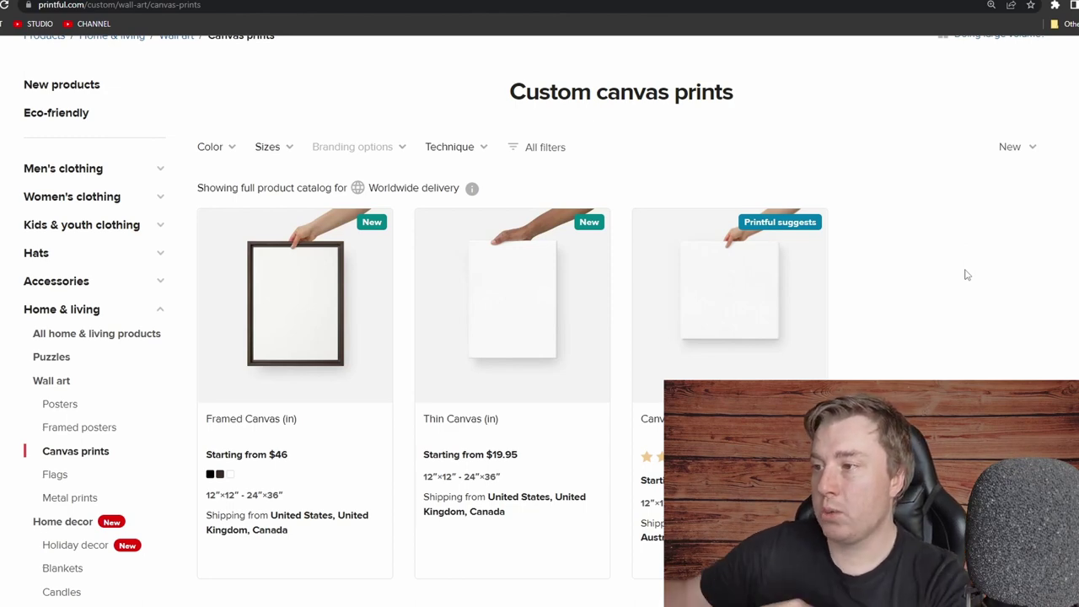
{"action": "scroll", "coordinate": [907, 182], "scroll_direction": "up", "scroll_amount": 2}
Search Google for shopify and open the Shopify $1/month free-trial ad.
{"action": "key", "text": "ctrl+t"}
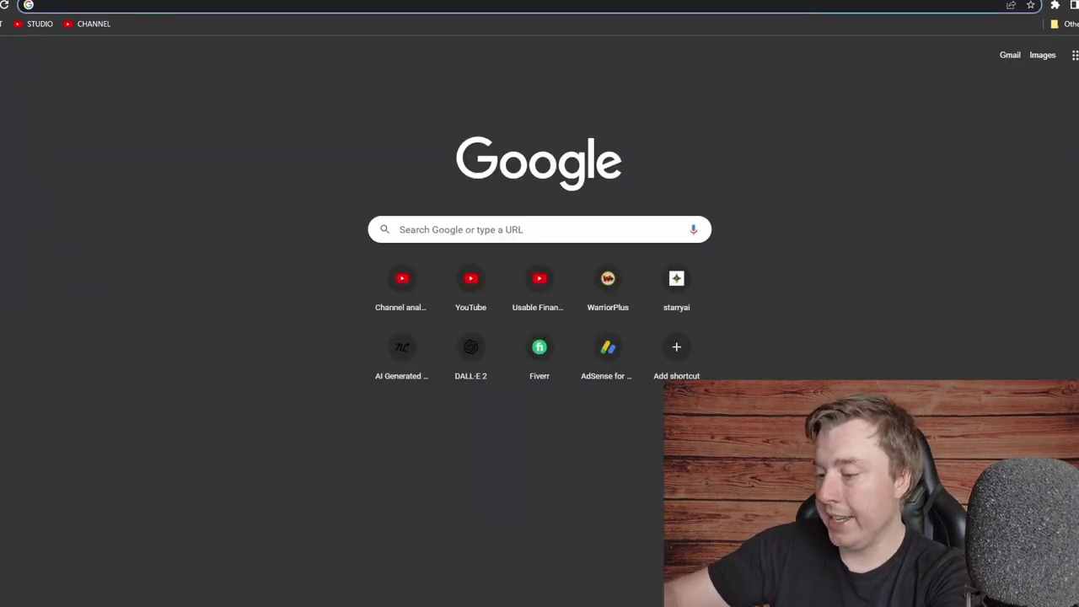
{"action": "type", "text": "shopify"}
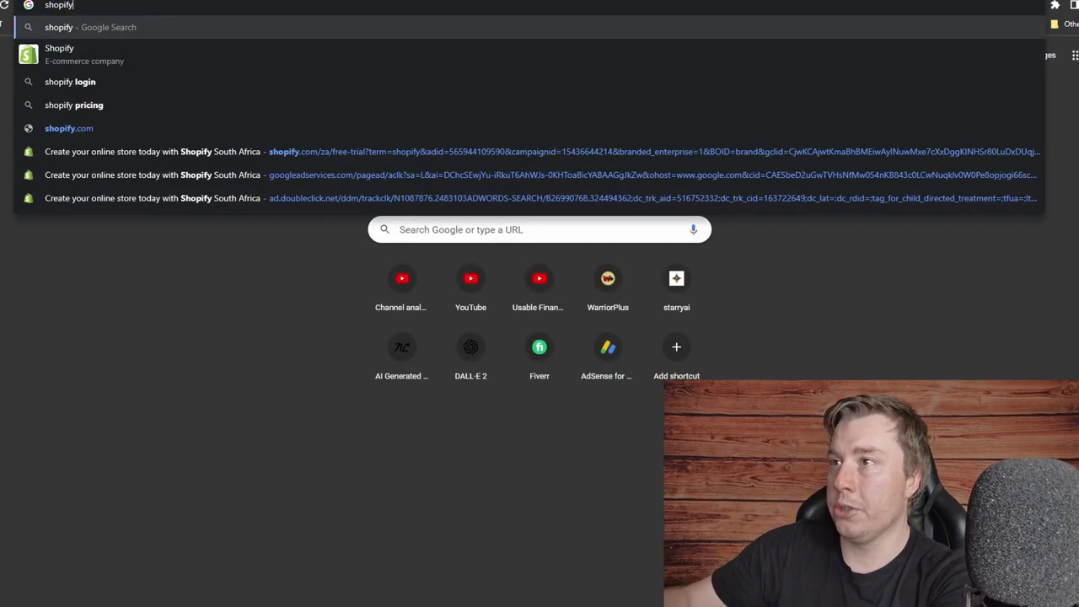
{"action": "key", "text": "Return"}
{"action": "left_click", "coordinate": [222, 217]}
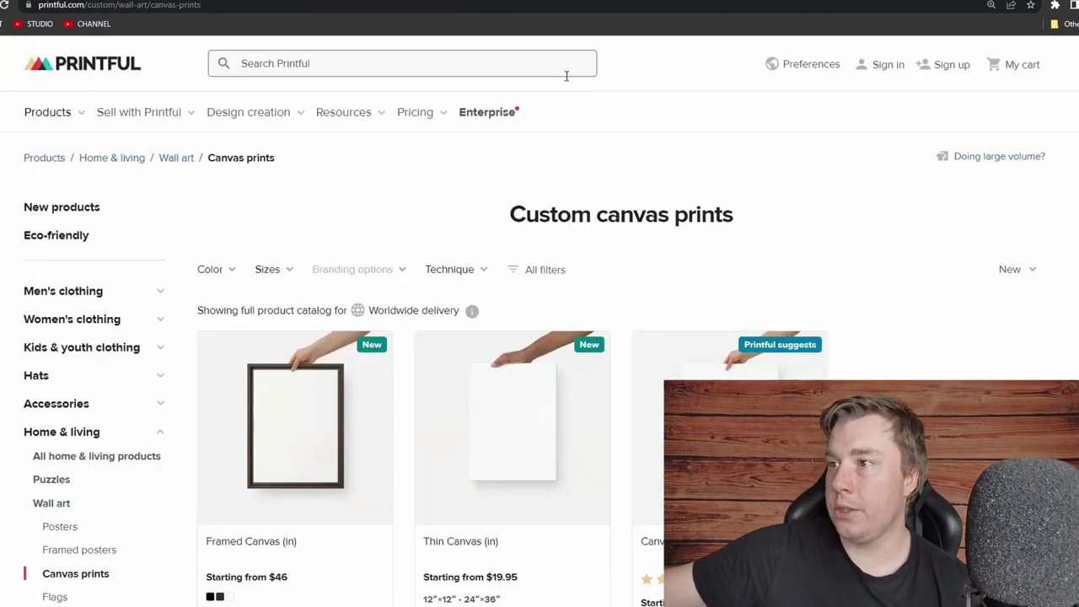
{"action": "mouse_move", "coordinate": [75, 85]}
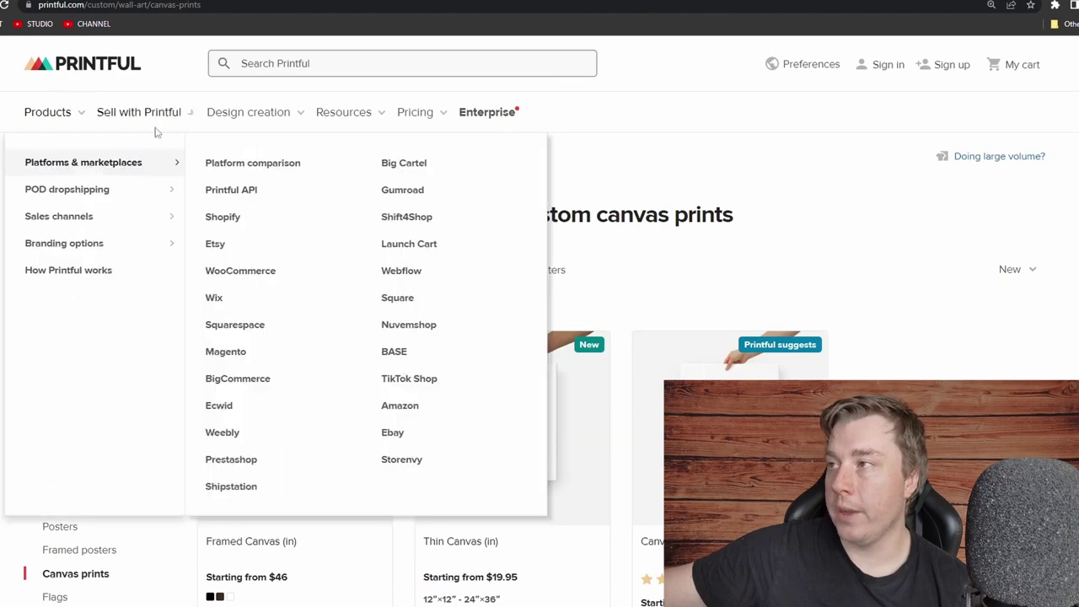